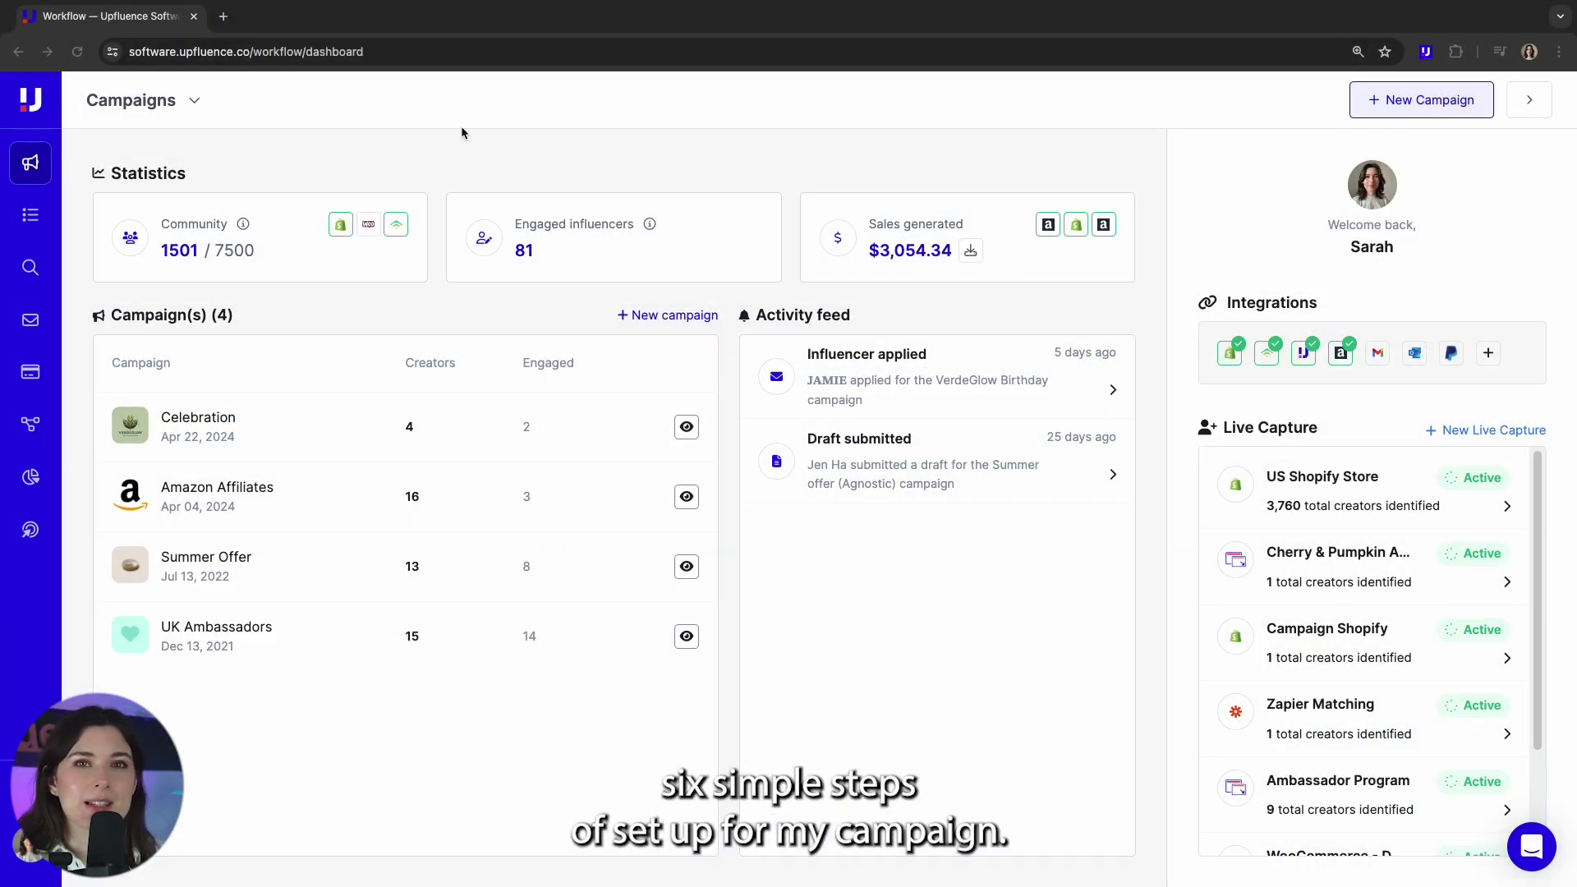
- Start a new campaign of type Paid promotion with gifting and review its stages
left_click(1420, 109)
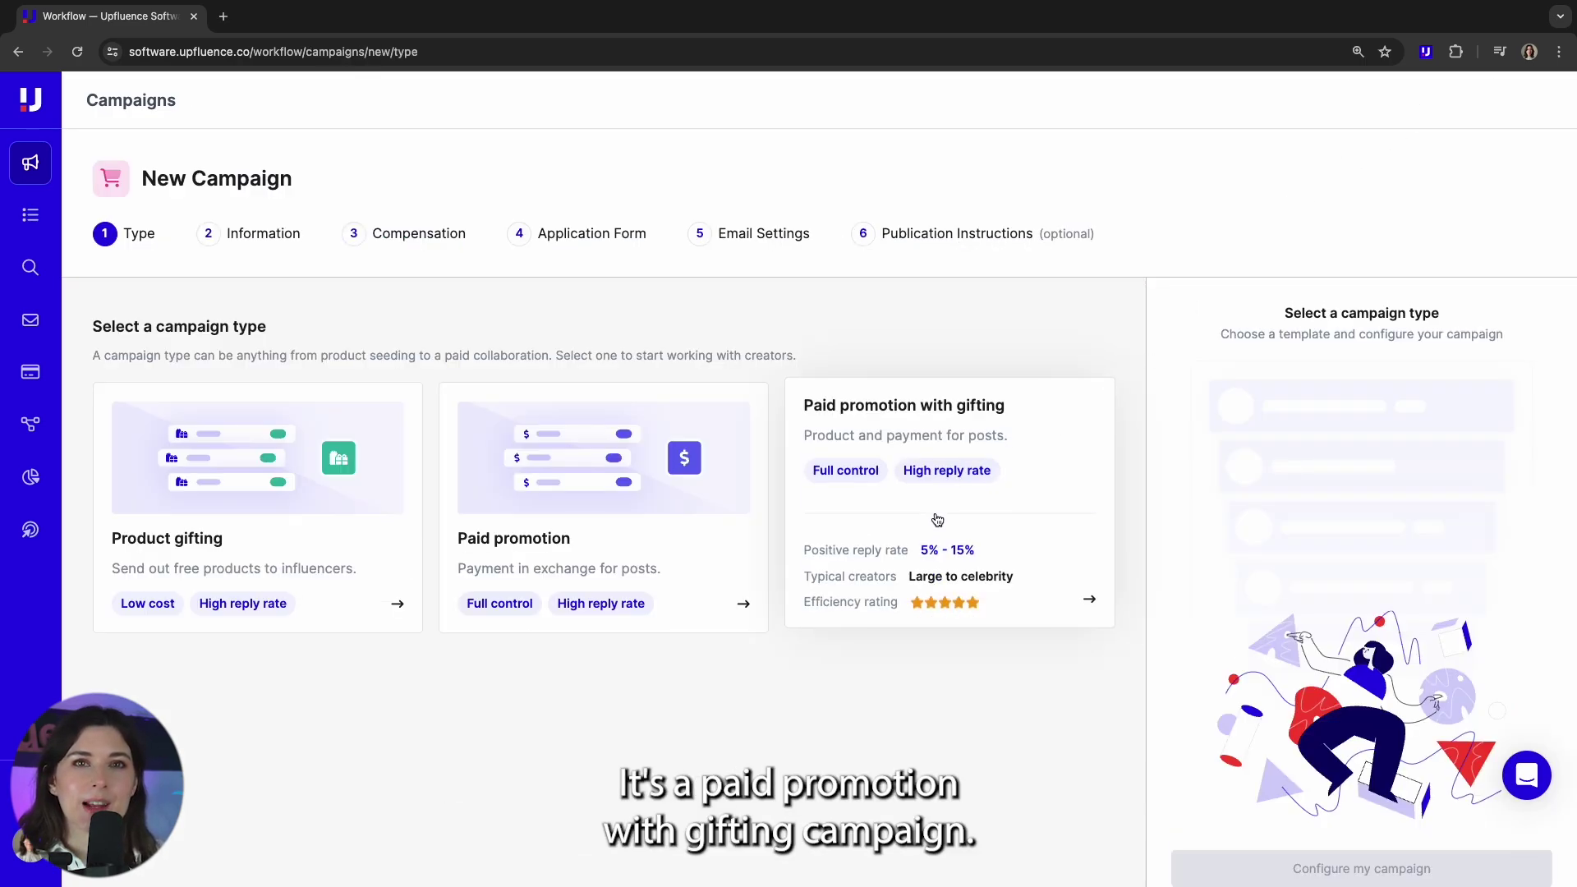
left_click(937, 519)
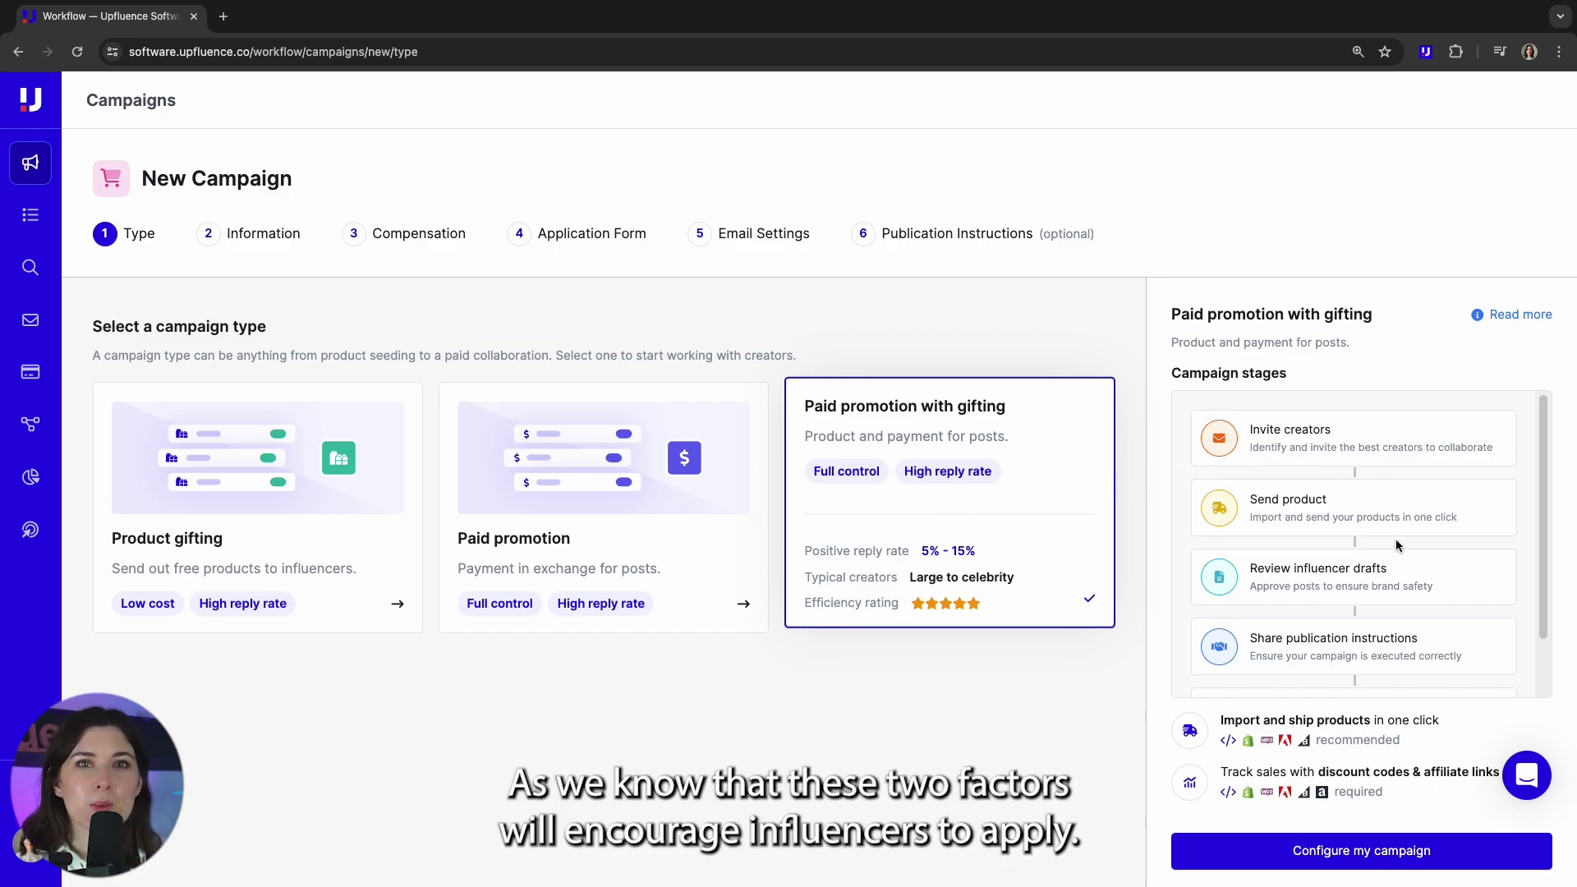
scroll(1395, 546, "down", 2)
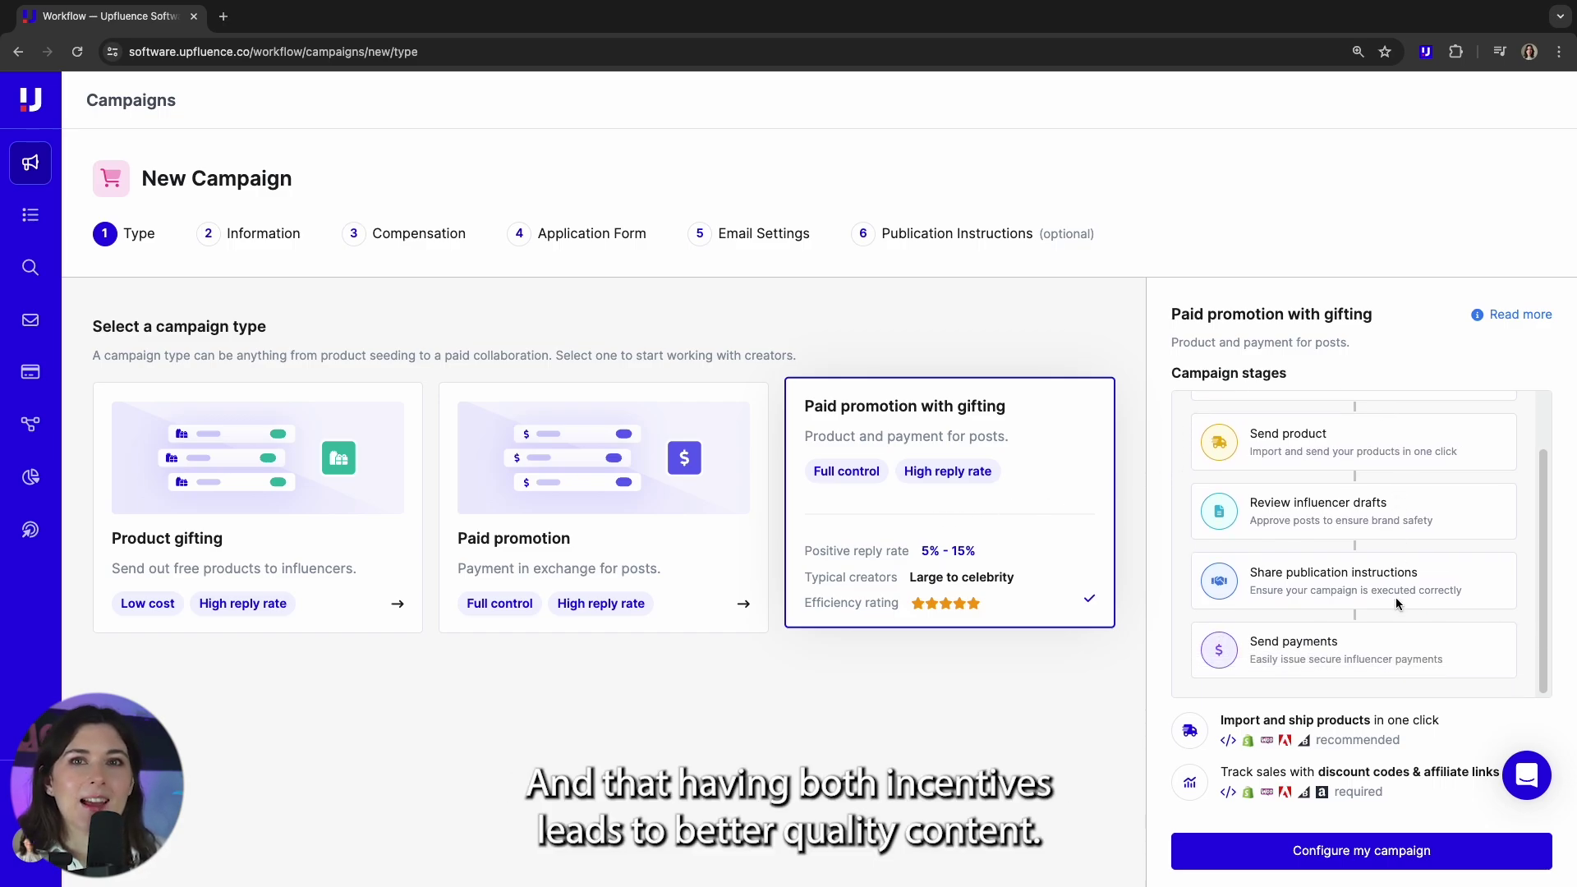
- Name the campaign 'Cherry & Pumpkin Birthday' and set Cherry.jpg as its logo
left_click(1316, 854)
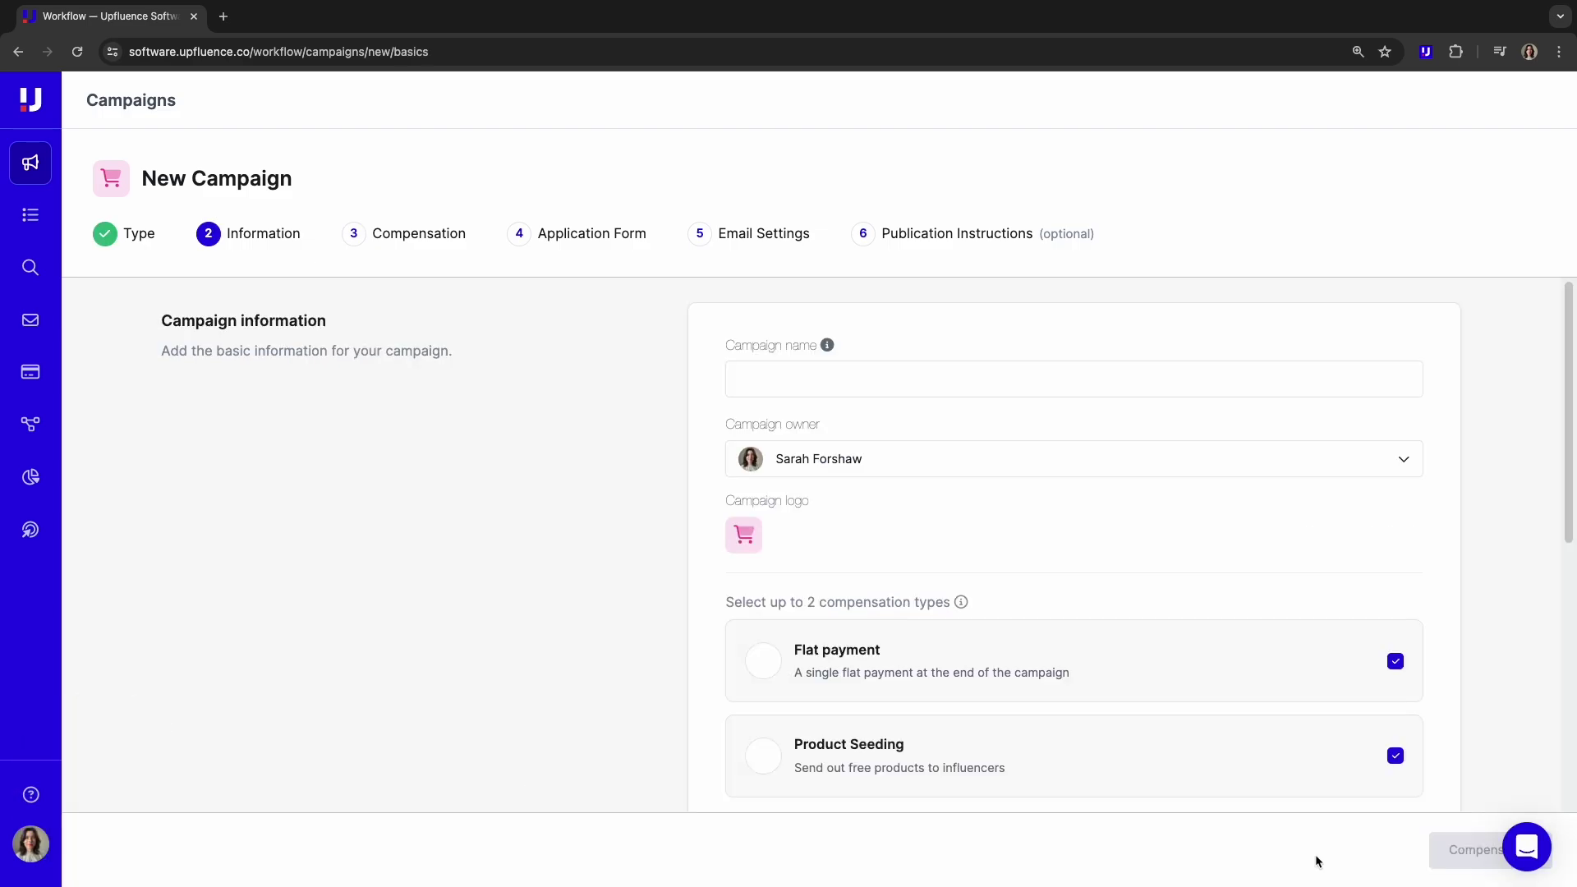
left_click(968, 383)
type("Cherry & Pumpkin Birthday")
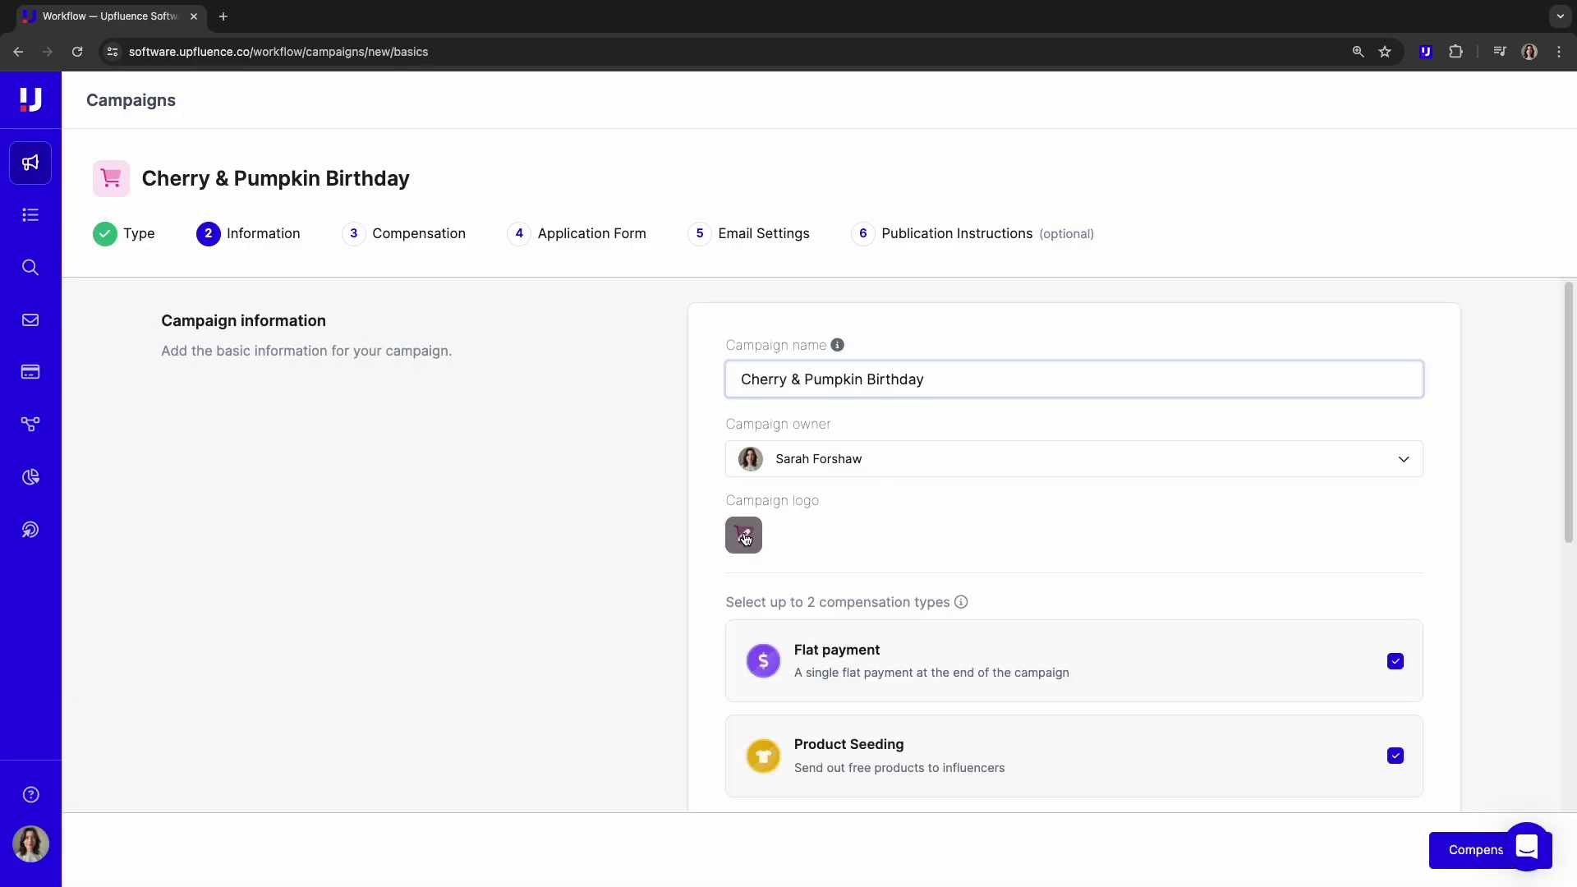
left_click(743, 534)
left_click(888, 357)
left_click_drag(394, 460, 704, 526)
left_click(1055, 643)
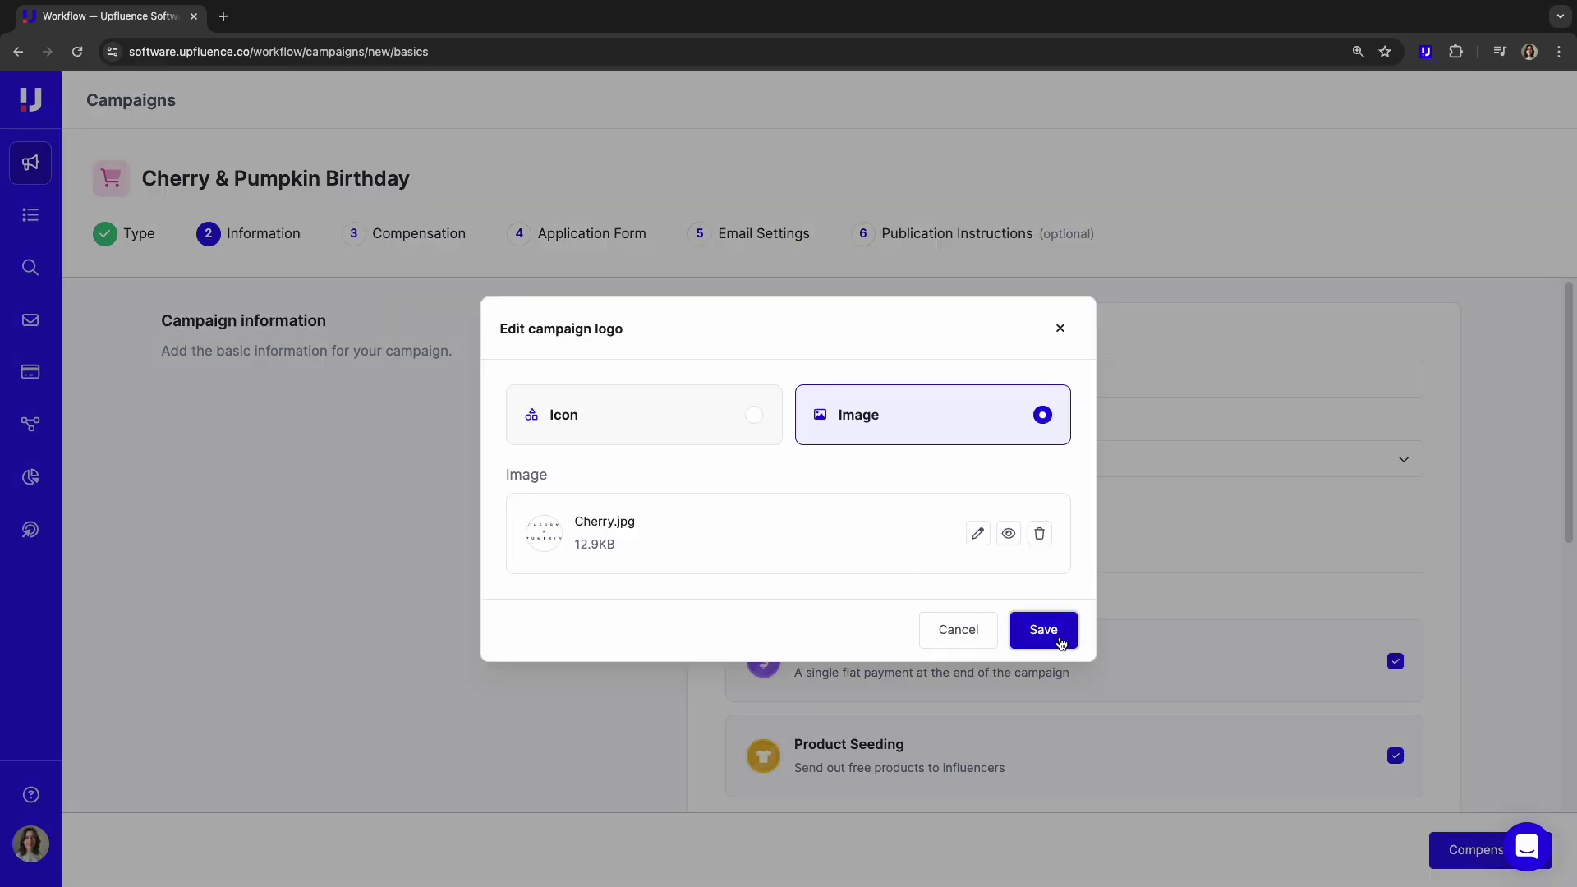
left_click(1059, 638)
scroll(1075, 740, "down", 3)
scroll(1075, 739, "down", 3)
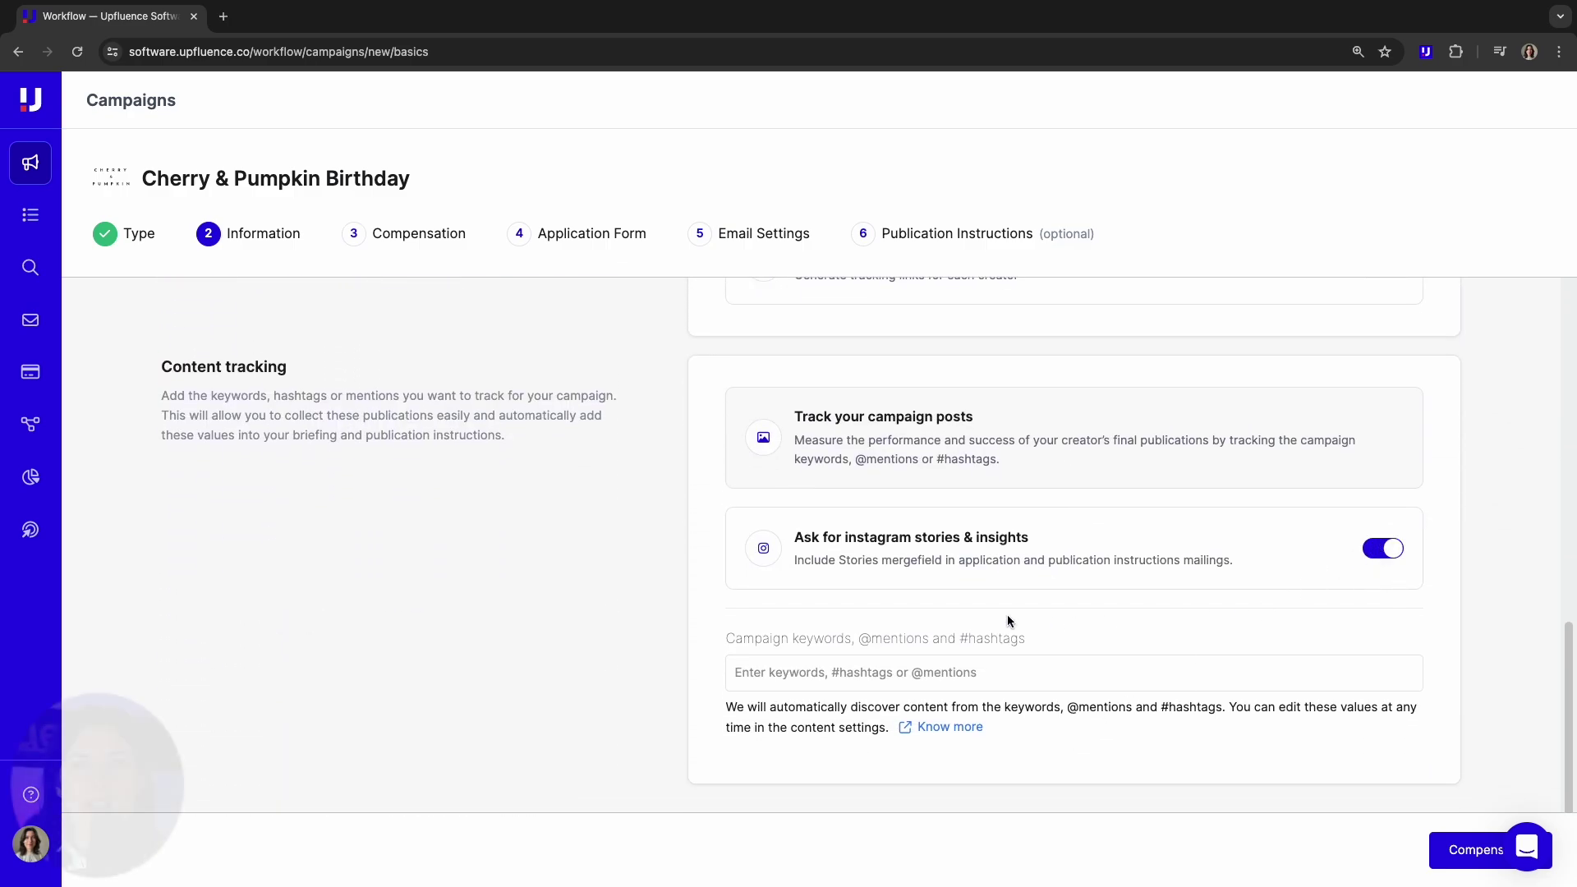
left_click(797, 671)
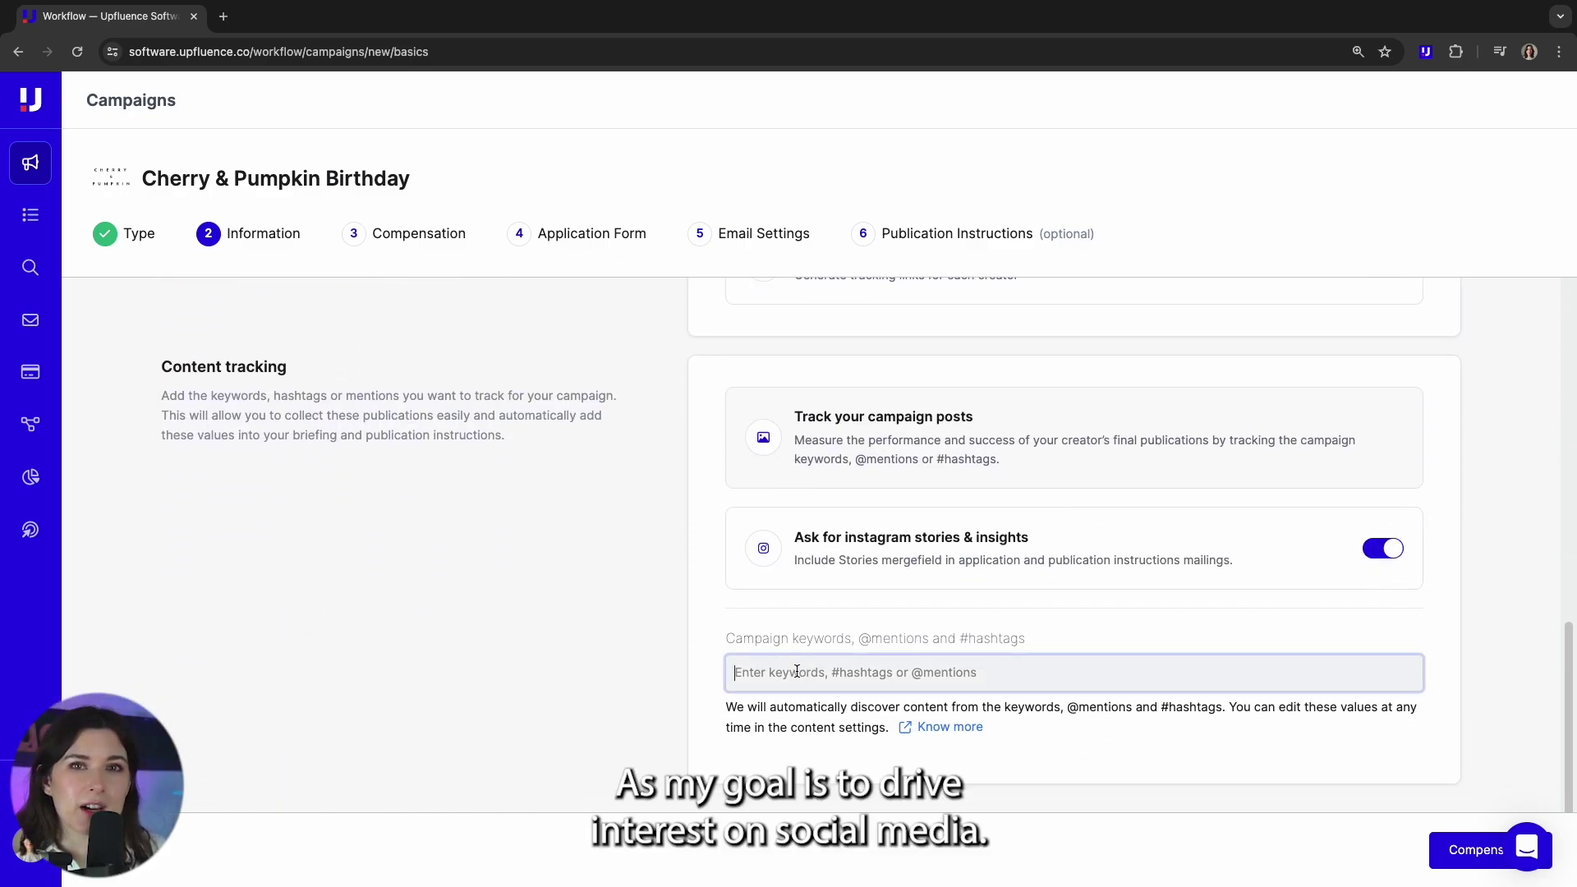
type("#lovecherry&pumpkin")
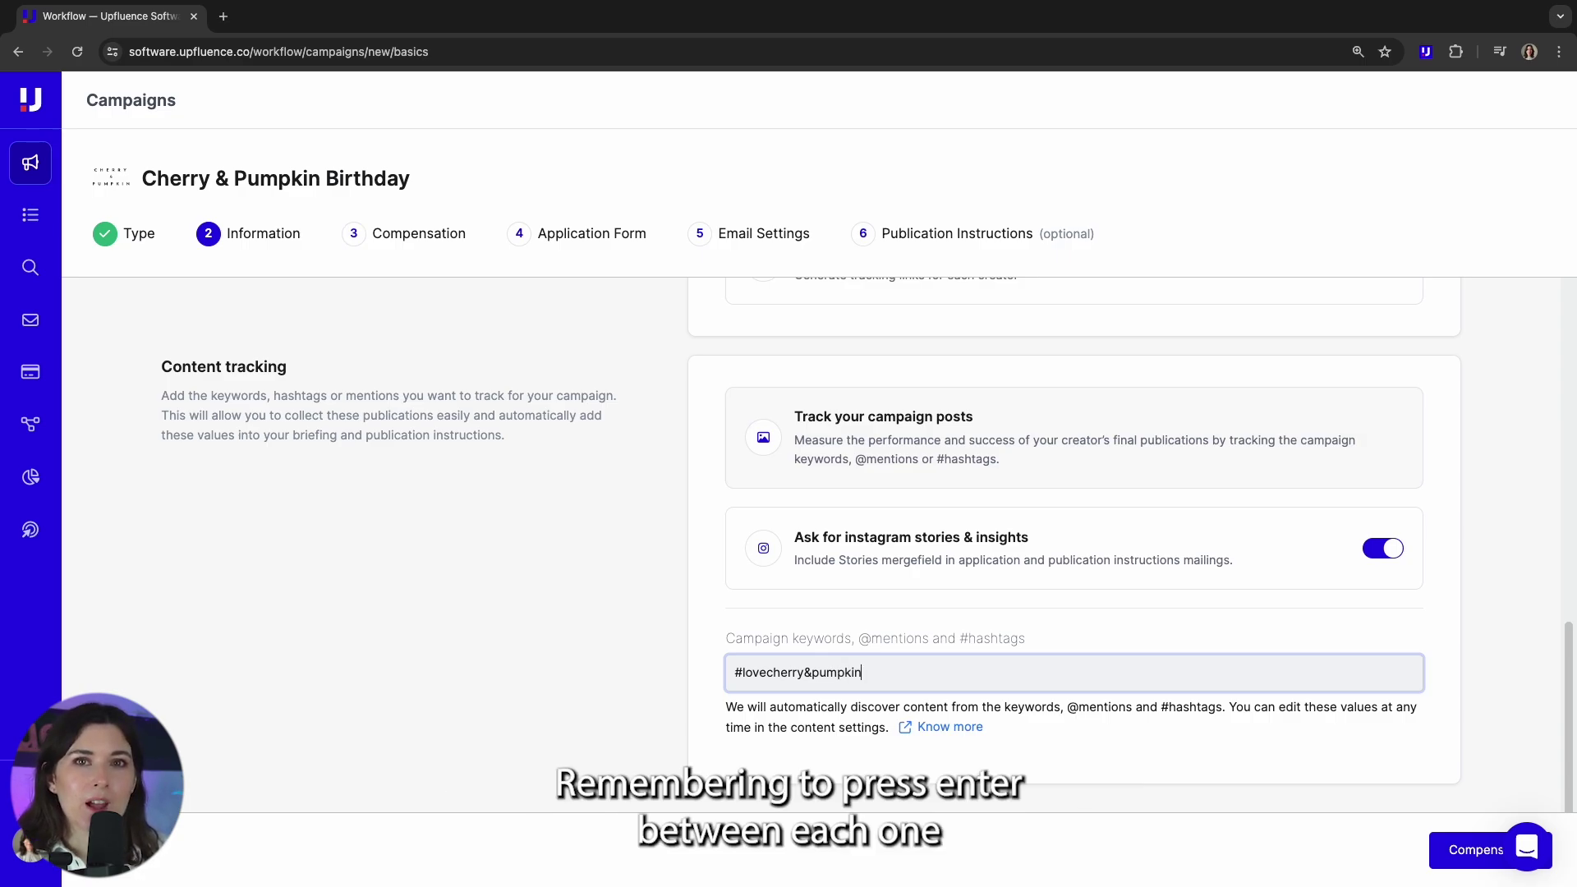
key("Return")
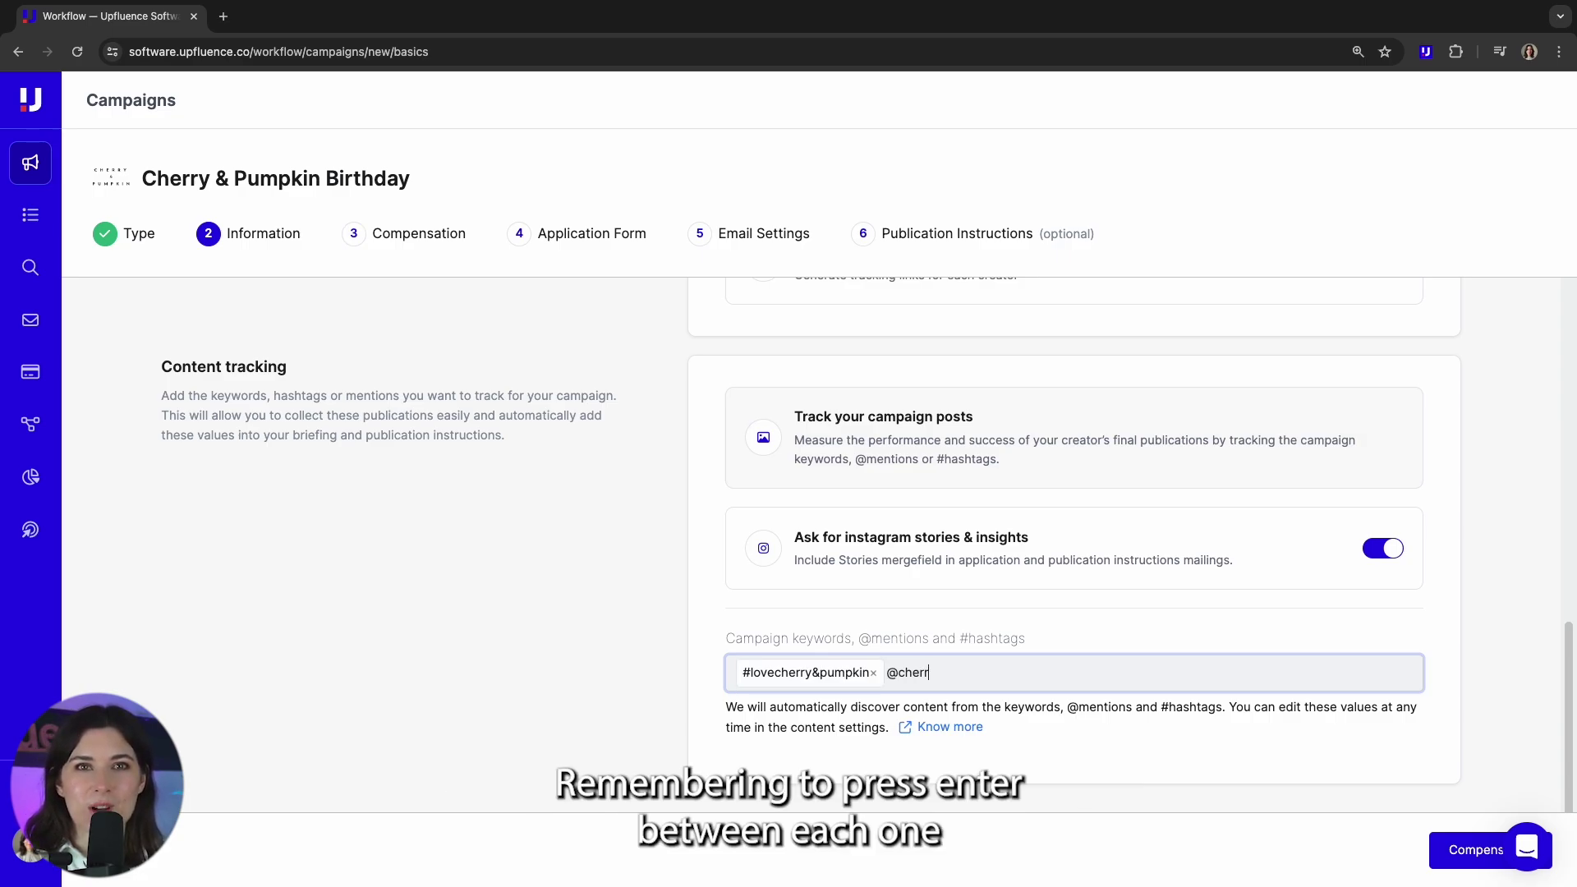
type("@cherry&pumpkin")
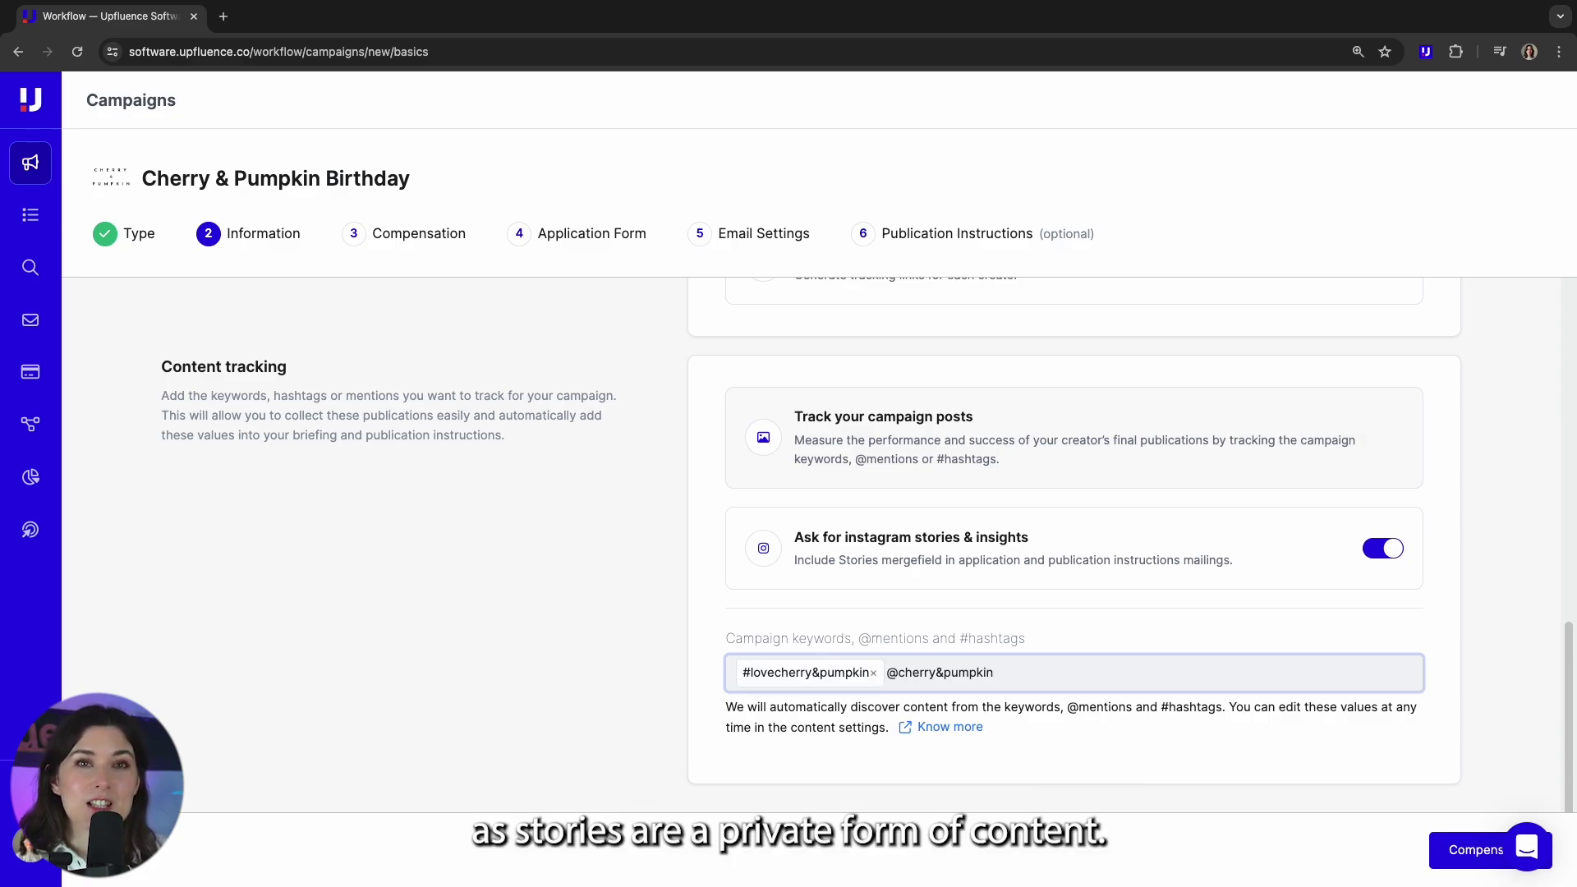
key("Return")
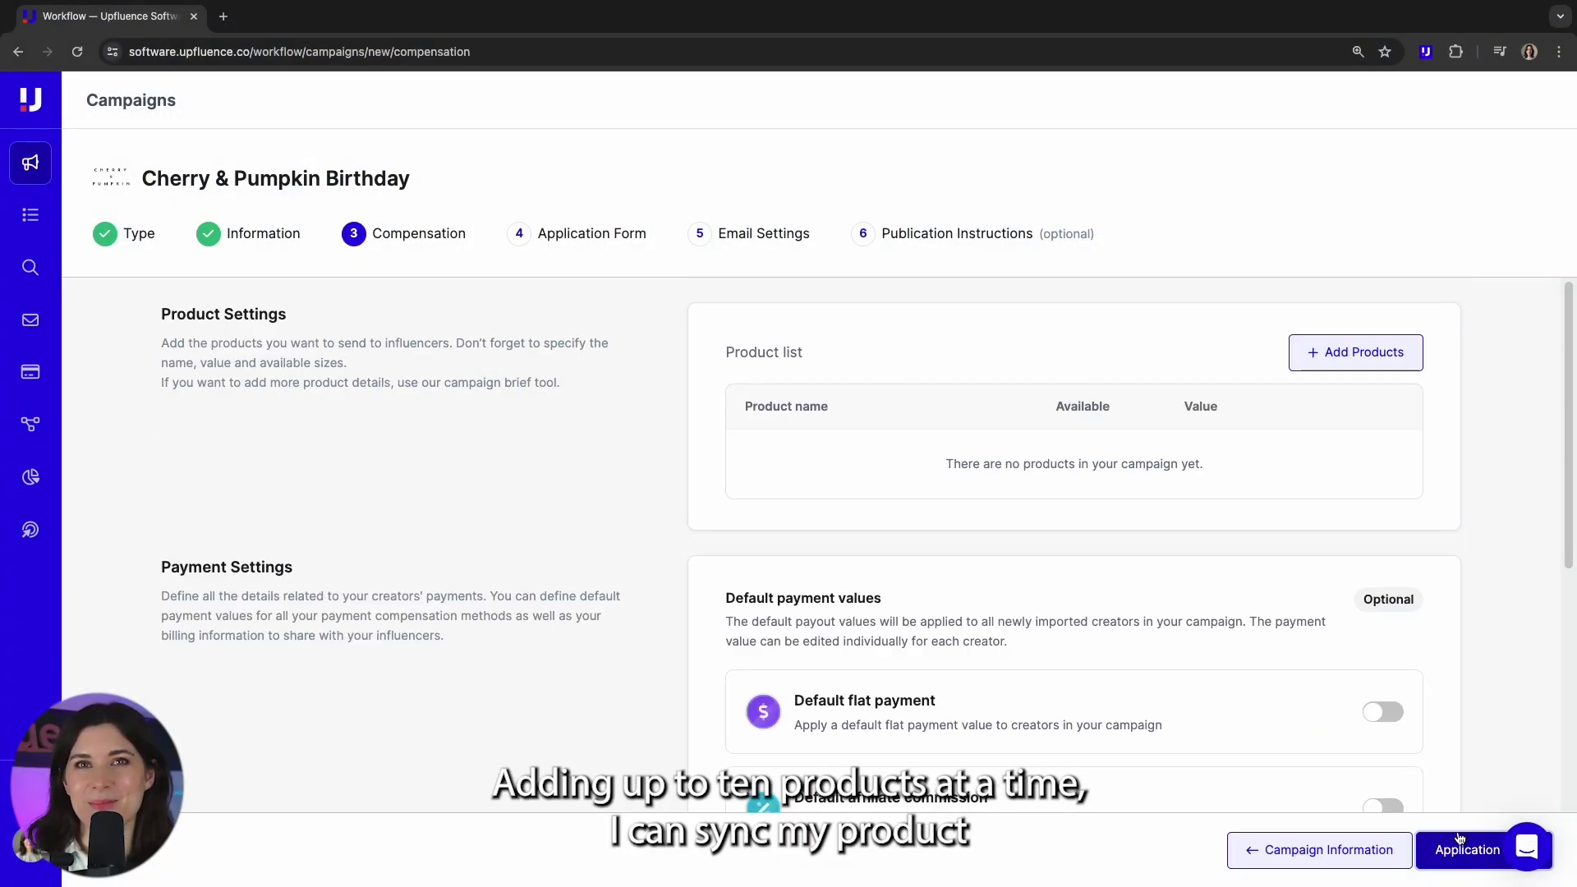
- Add eight products, including Antique Coin necklace, Givenchy bags and Moncler sunglasses, to compensation
left_click(1367, 362)
left_click(760, 593)
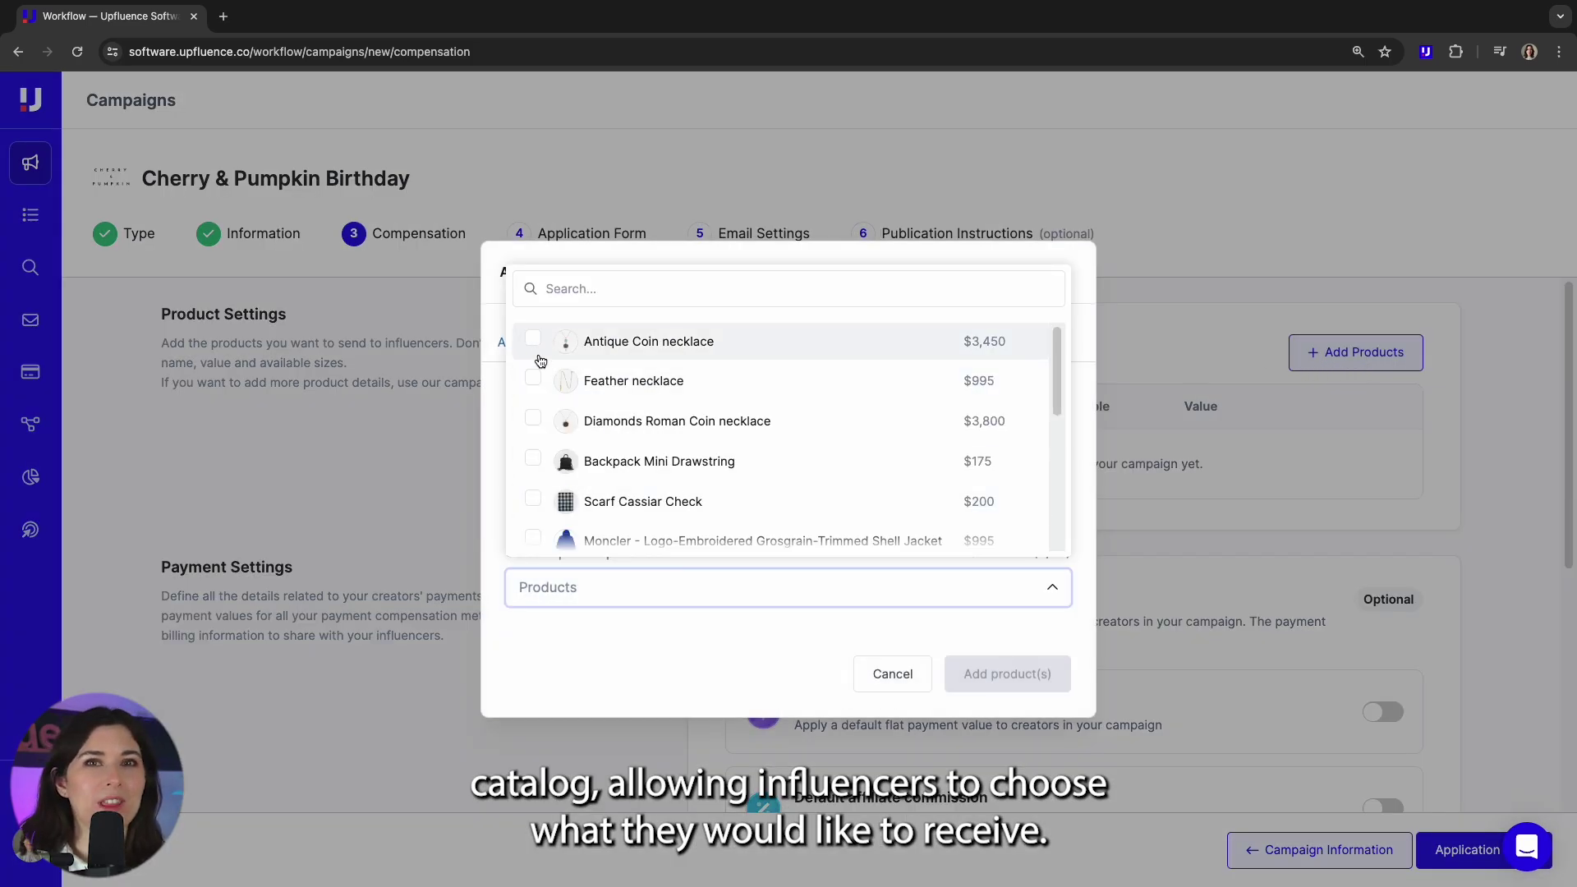
left_click(533, 341)
left_click(533, 380)
left_click(532, 420)
left_click(533, 460)
scroll(559, 458, "down", 2)
left_click(534, 418)
scroll(554, 457, "down", 2)
left_click(533, 436)
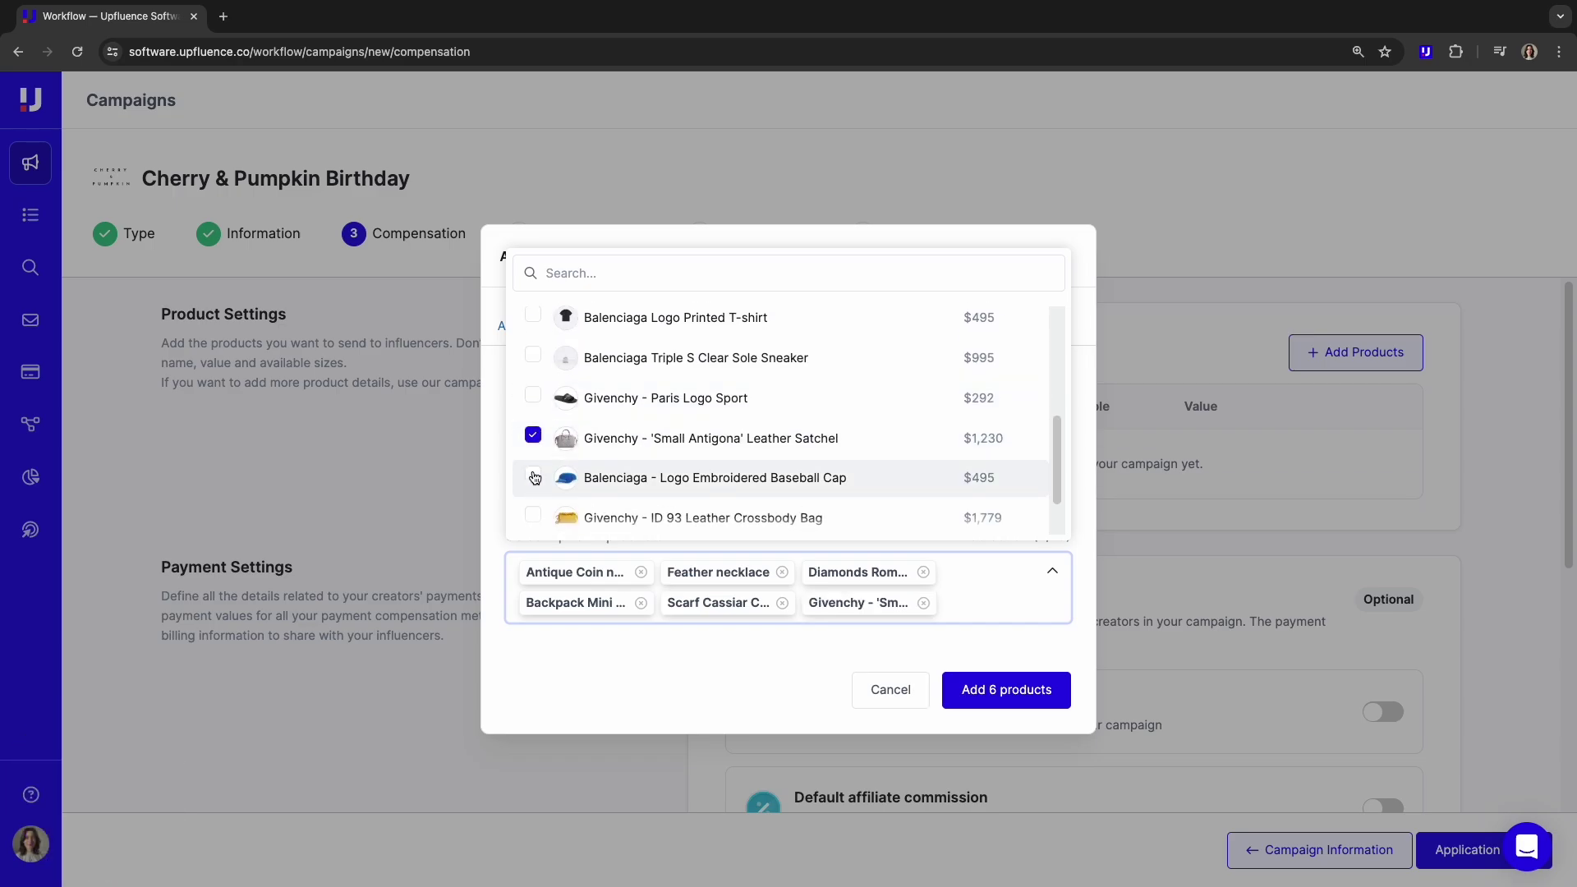
scroll(535, 476, "down", 1)
left_click(534, 471)
scroll(567, 493, "down", 1)
left_click(534, 483)
left_click(1036, 696)
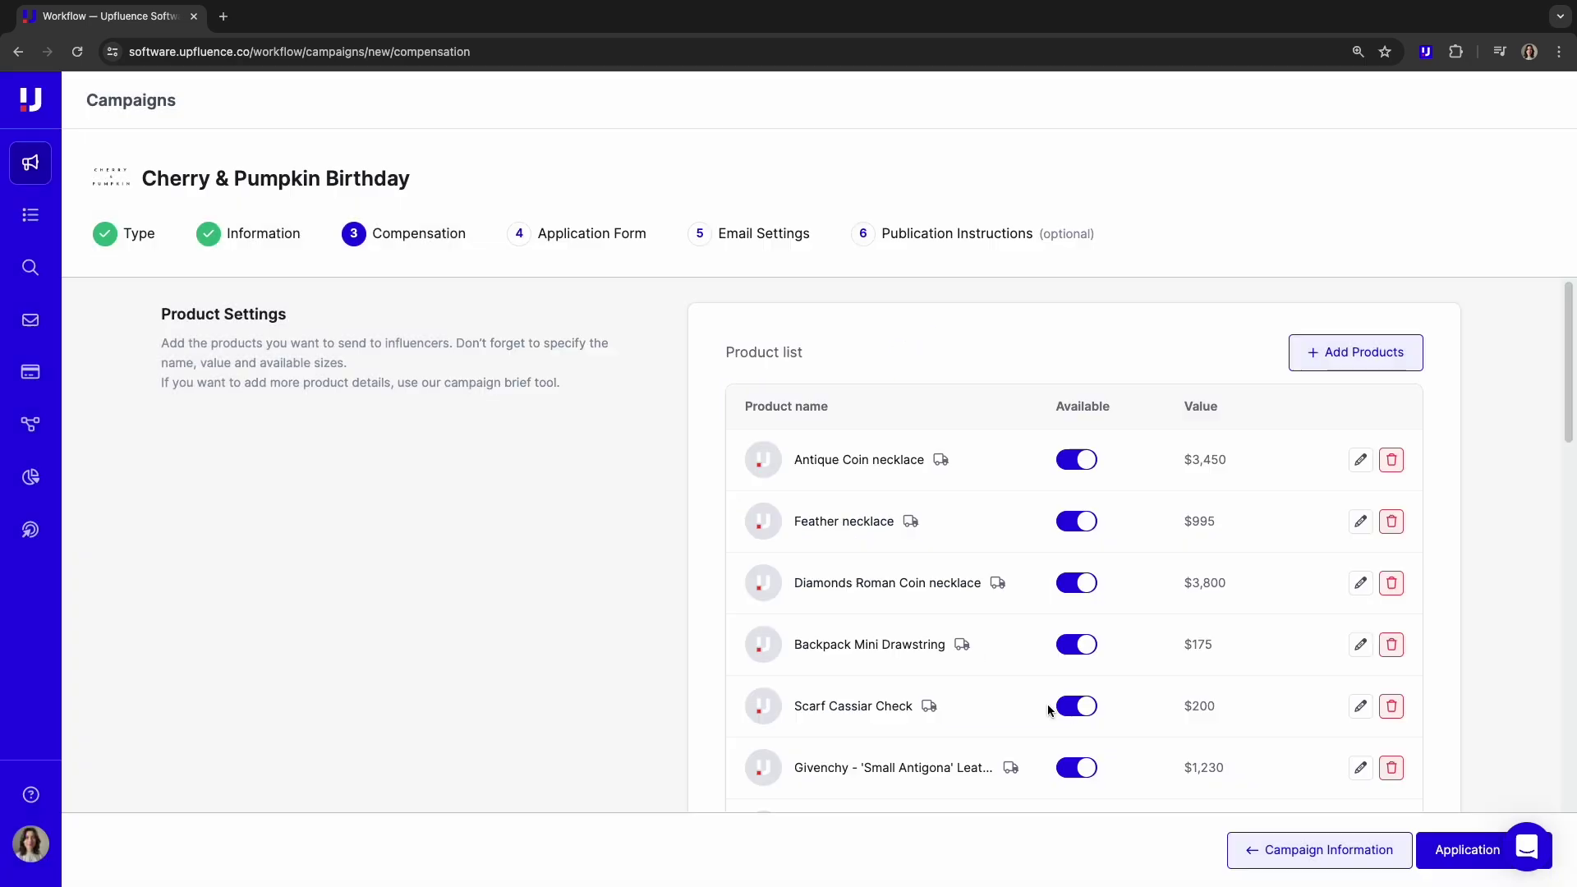
- Turn on Show product prices for creators
scroll(1552, 604, "down", 5)
scroll(1550, 610, "down", 3)
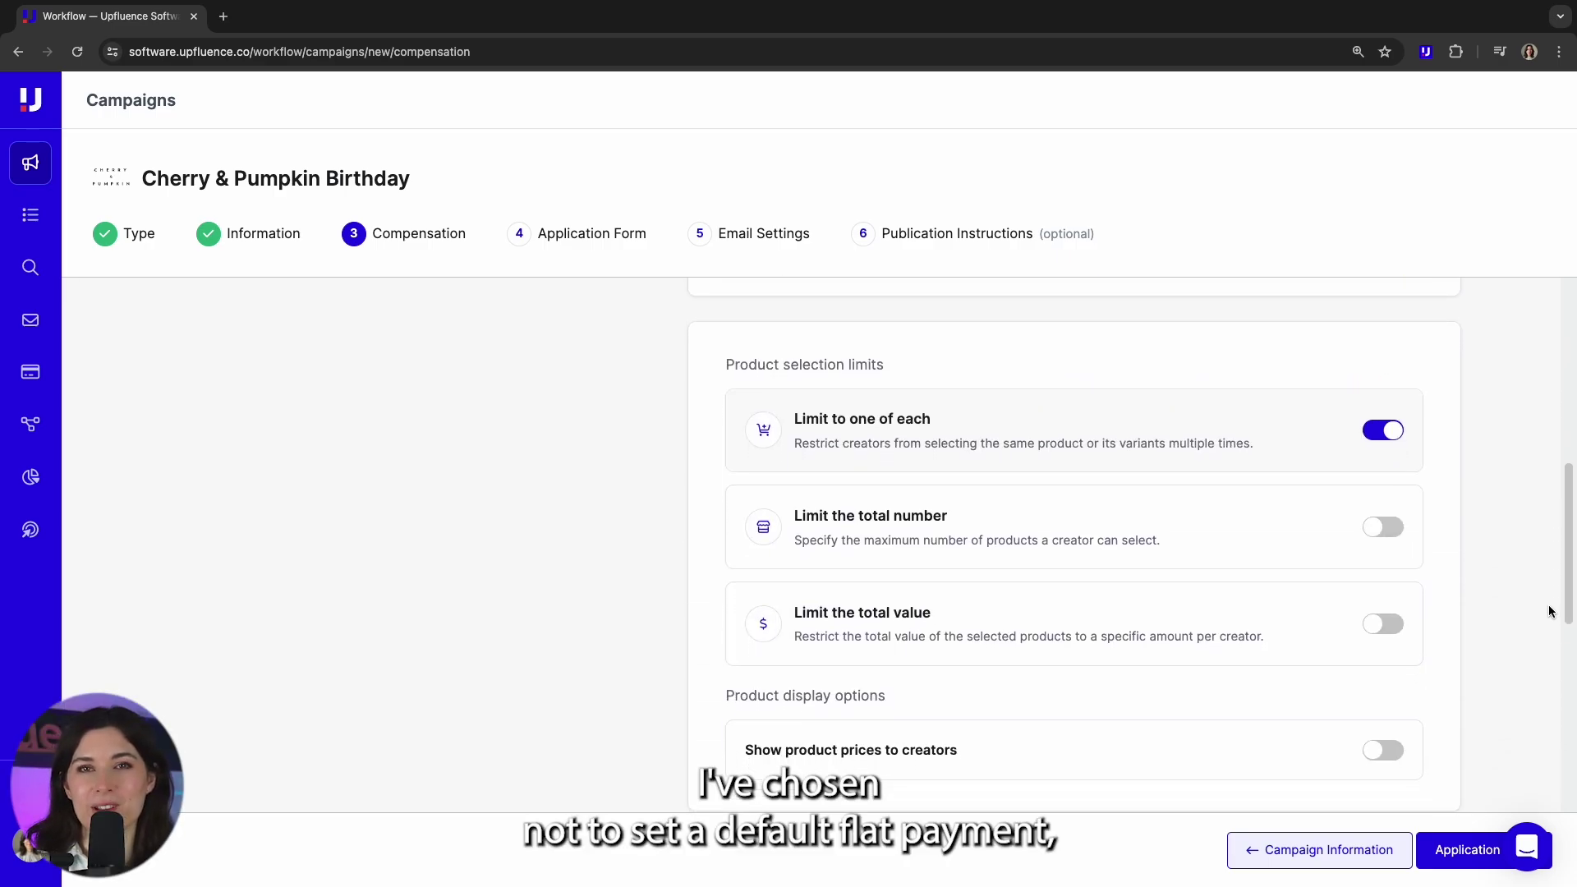
scroll(1551, 611, "down", 3)
left_click(1383, 514)
- Pay only through Upfluence Pay, requiring a tax form and an invoice, with offline payment off
scroll(1464, 598, "down", 3)
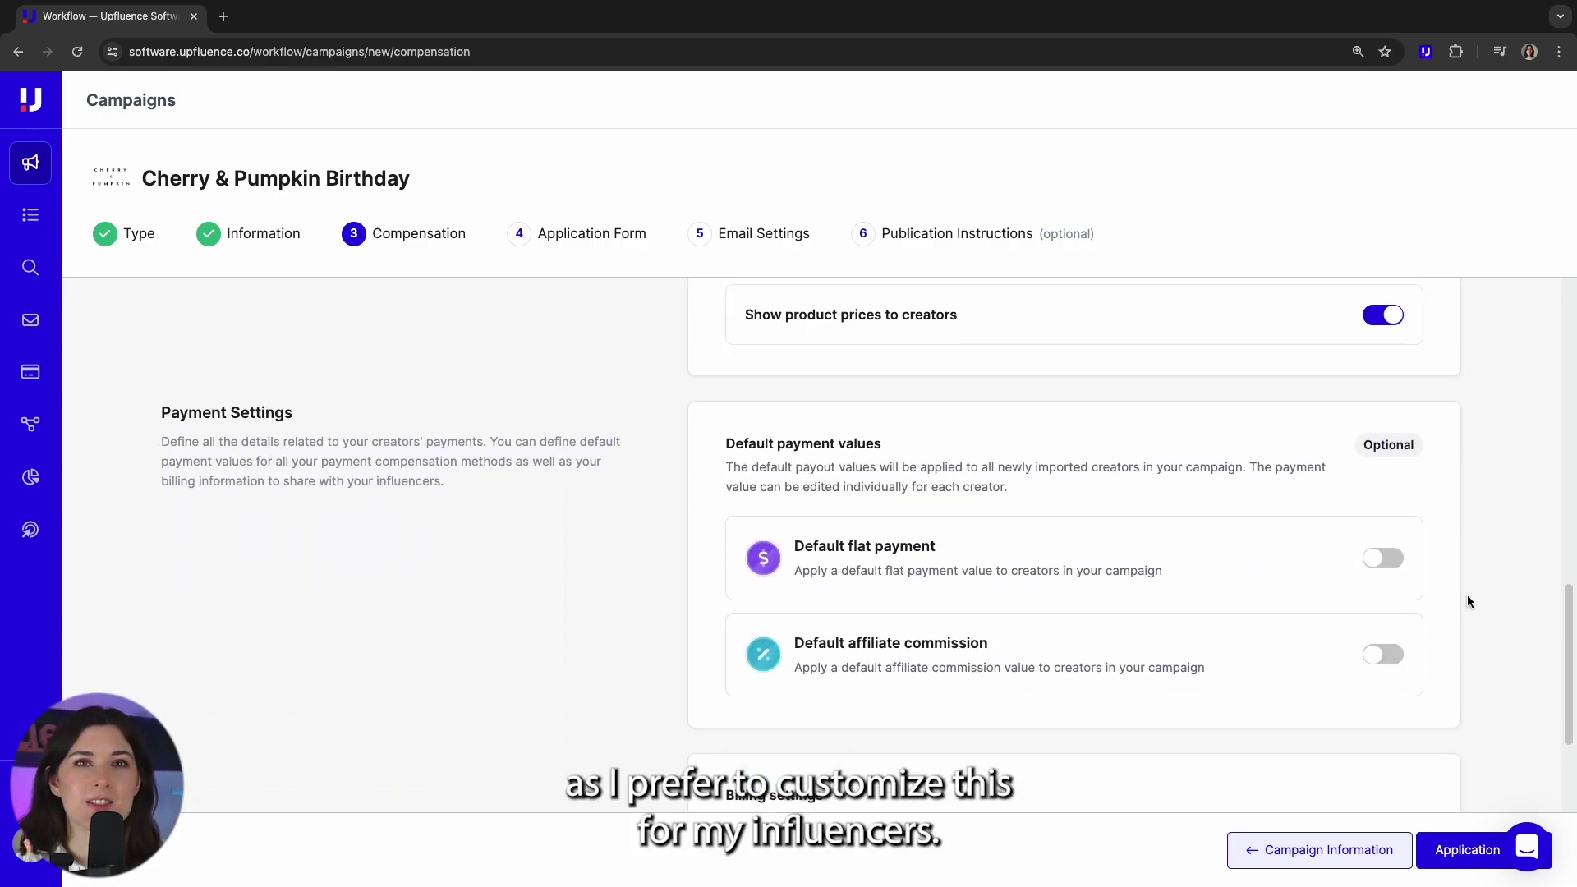
scroll(1466, 604, "down", 3)
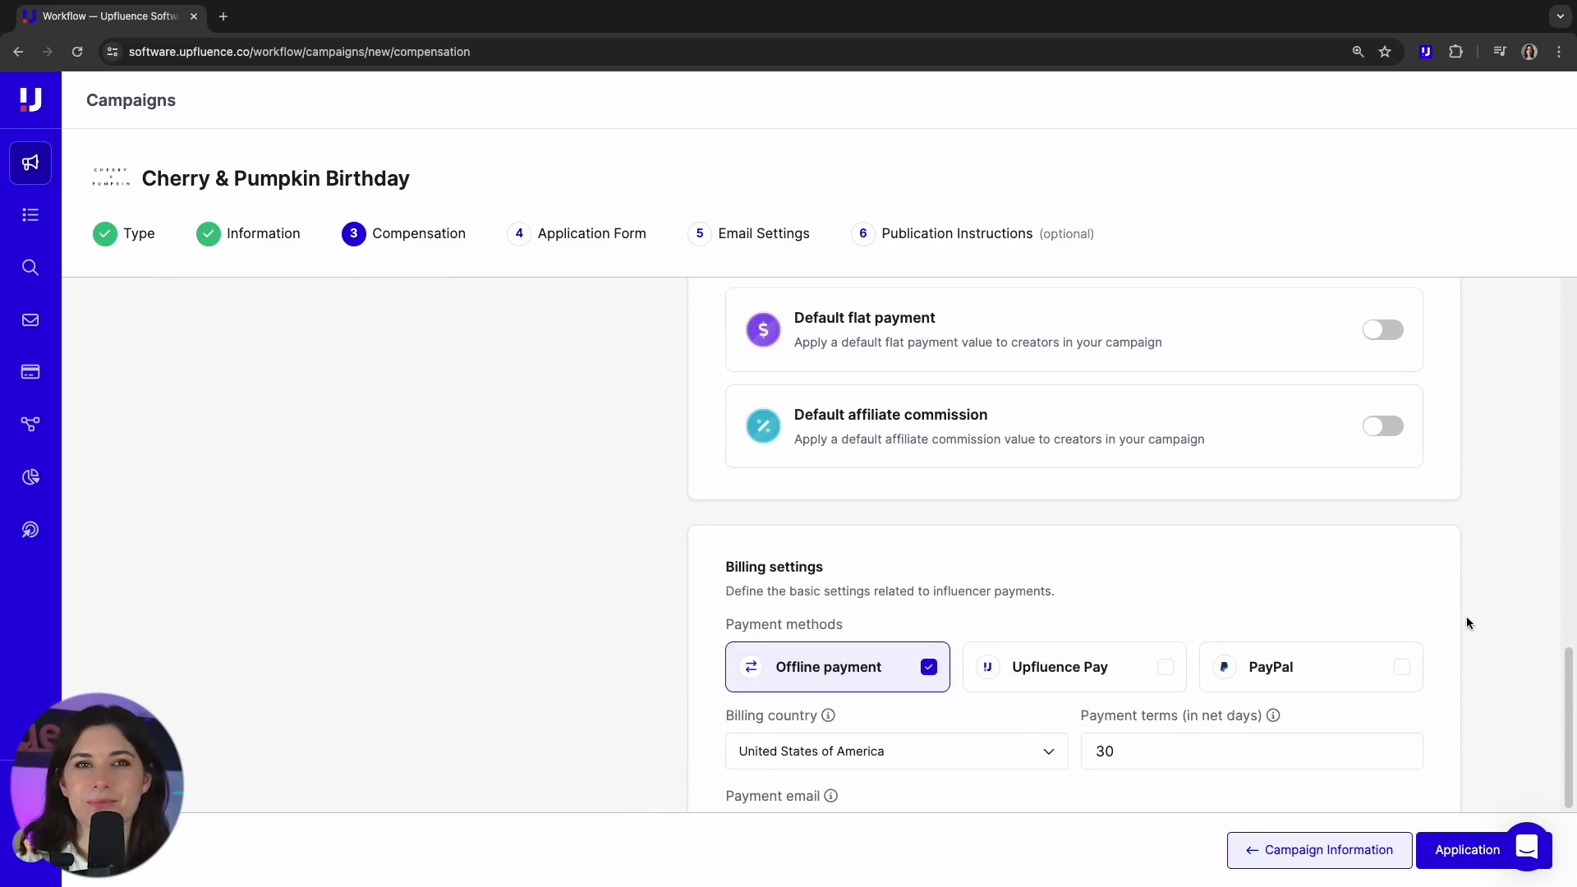
scroll(1467, 622, "down", 3)
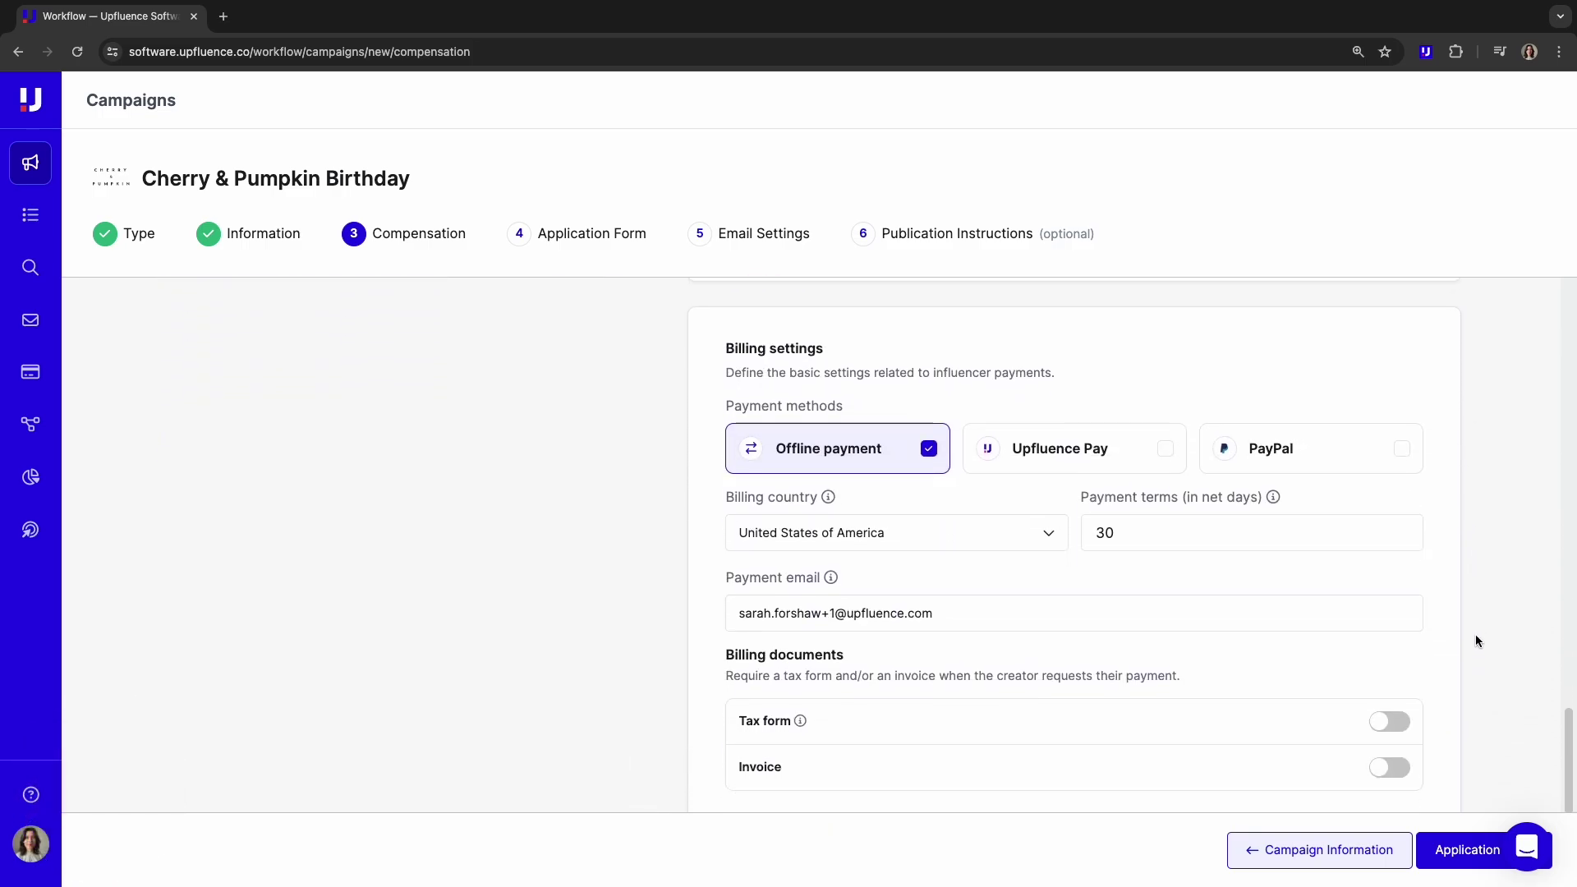
scroll(1475, 635, "down", 1)
left_click(1165, 399)
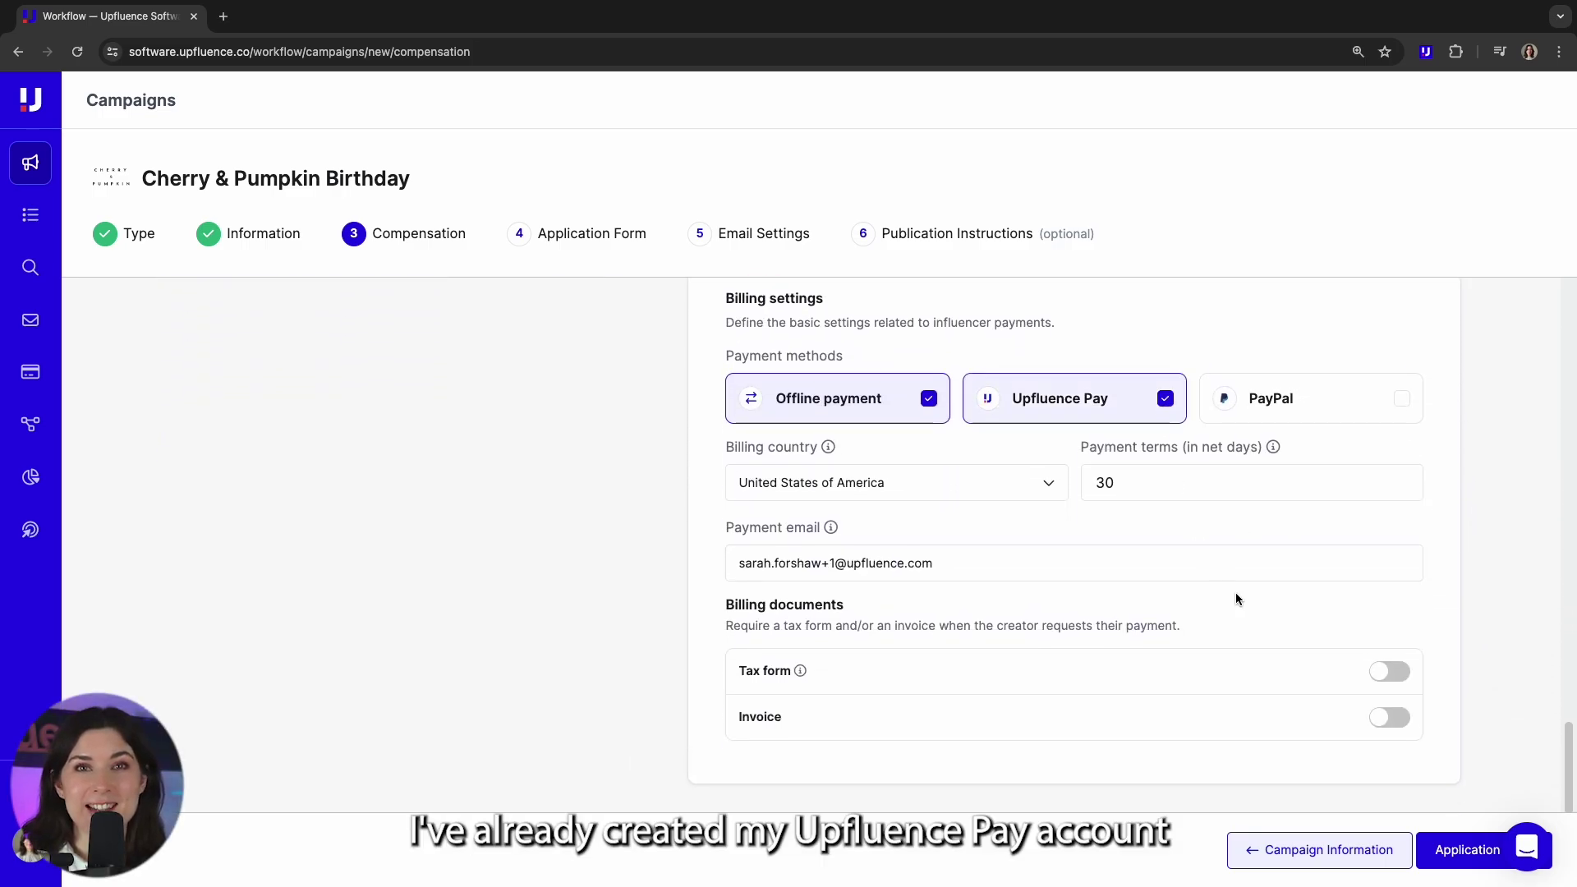
left_click(1385, 675)
left_click(1396, 720)
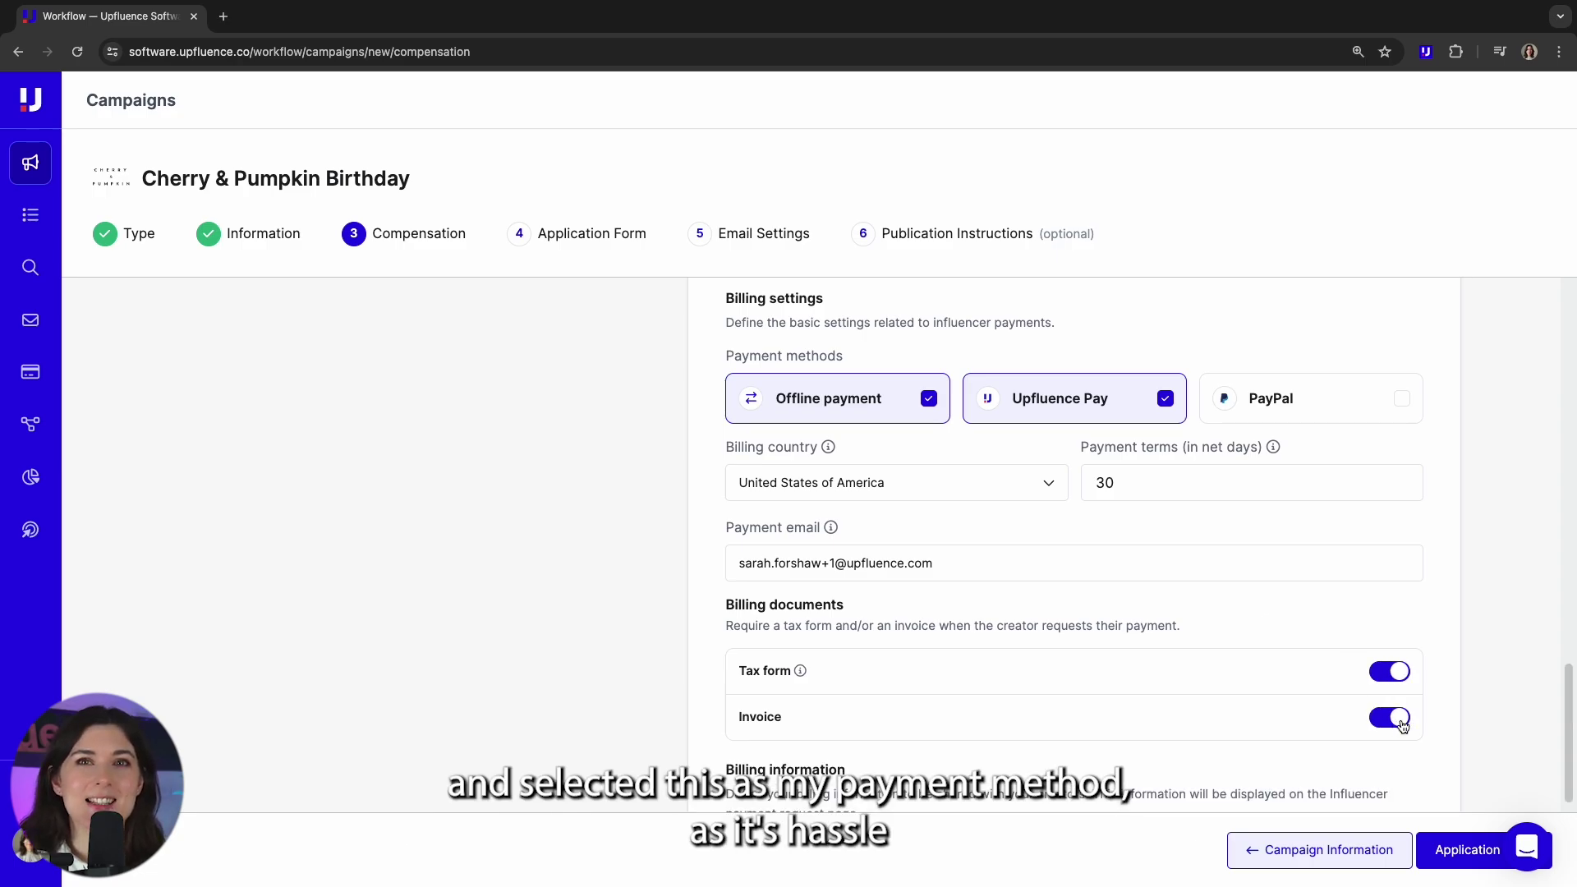
scroll(1488, 736, "down", 1)
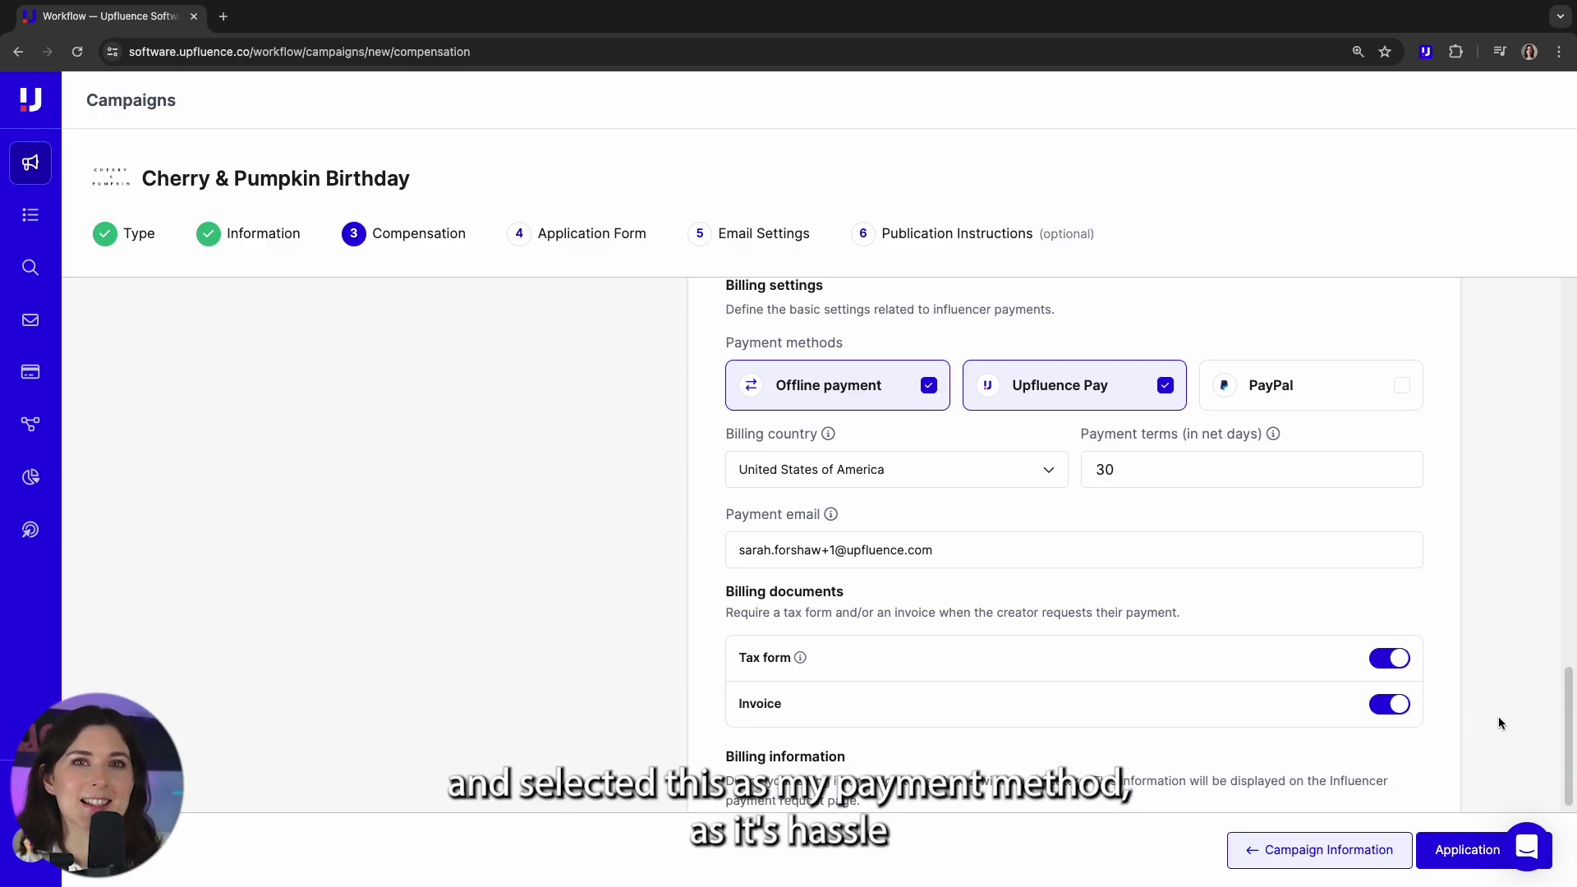
left_click(940, 395)
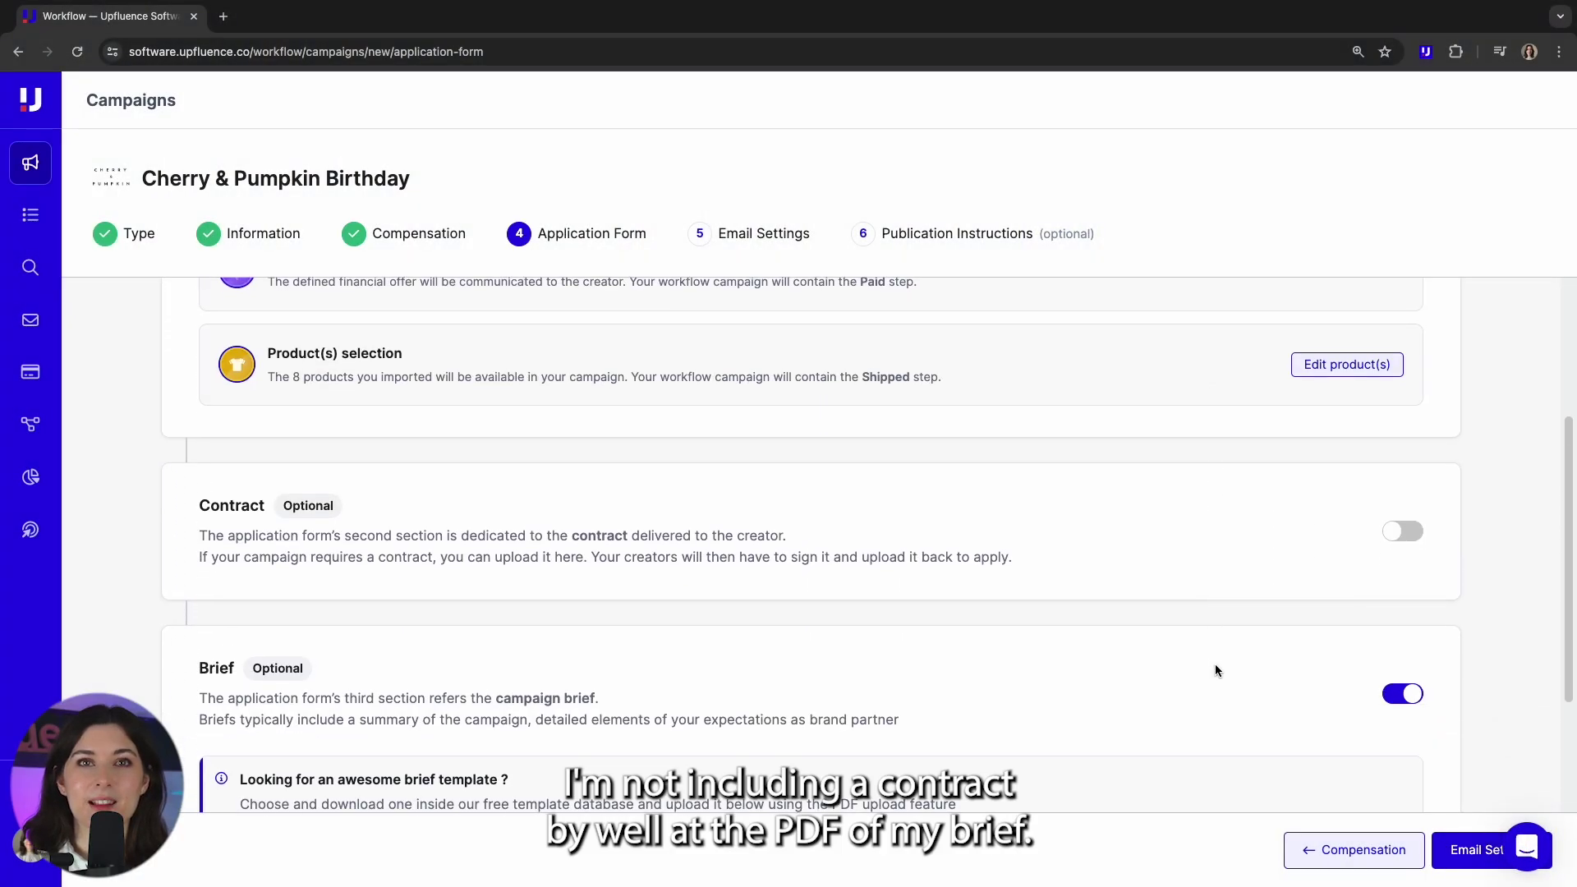
- Write the briefing in the text editor, starting from a blank template
scroll(1216, 671, "down", 3)
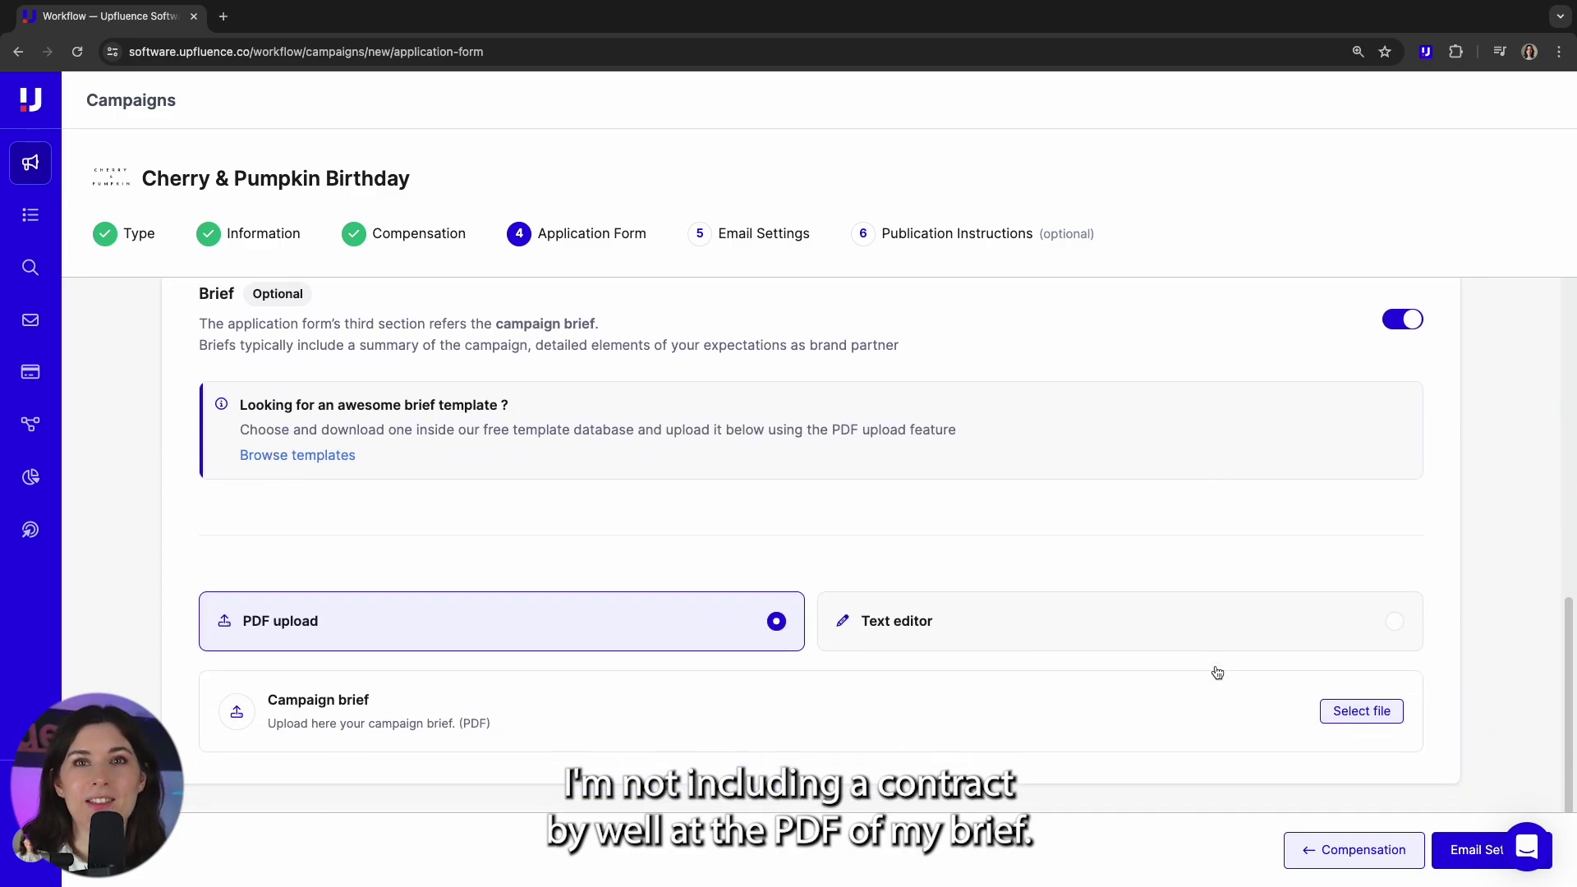
left_click(1393, 621)
scroll(524, 697, "down", 4)
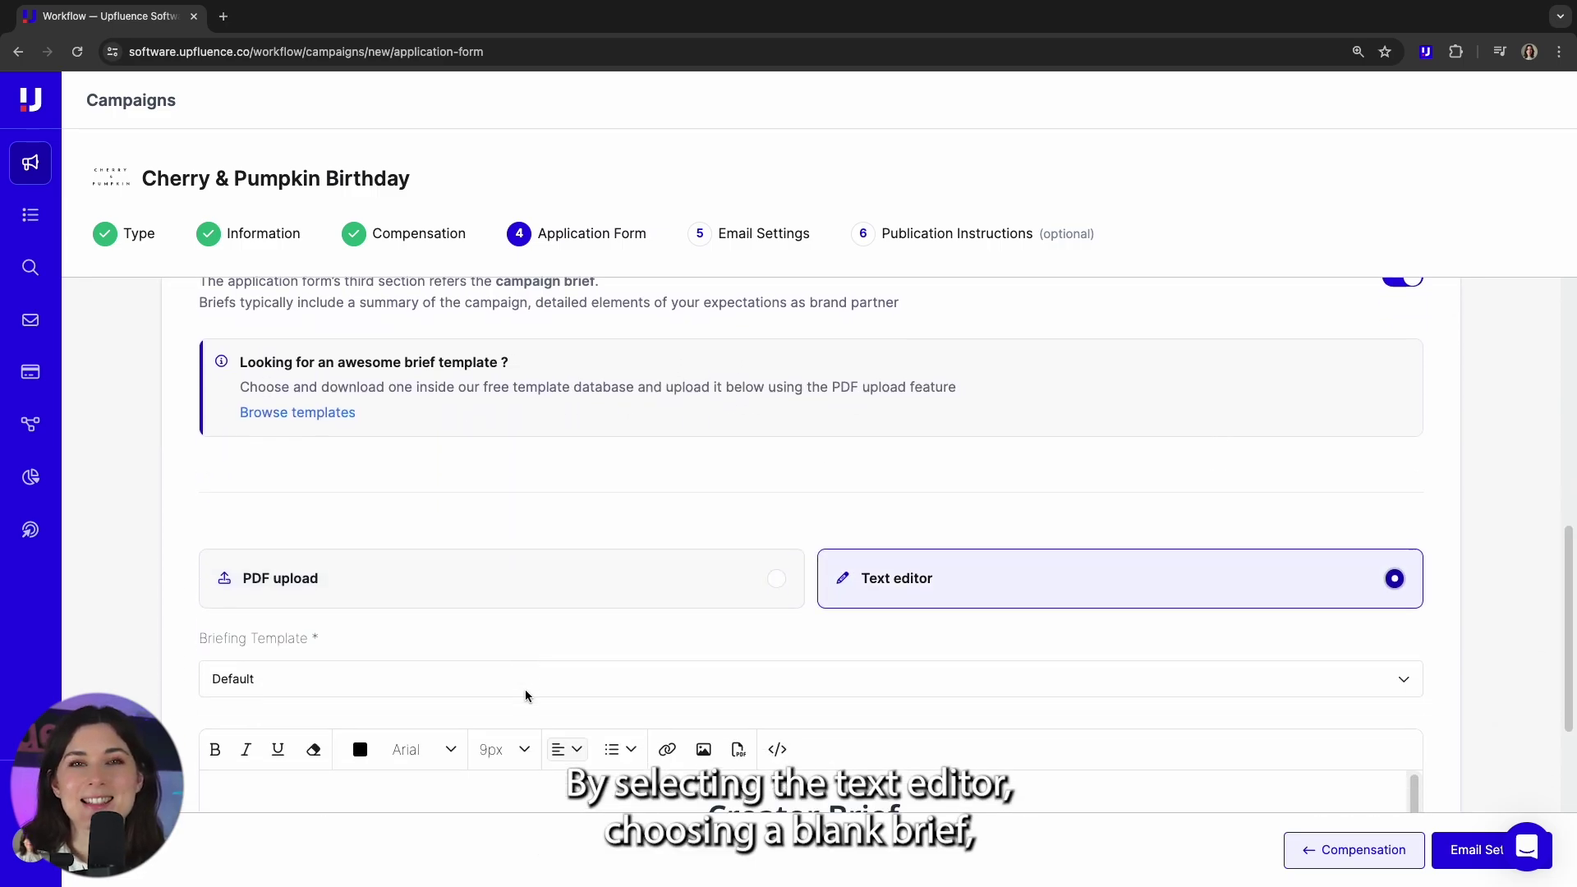
left_click(403, 384)
left_click(288, 475)
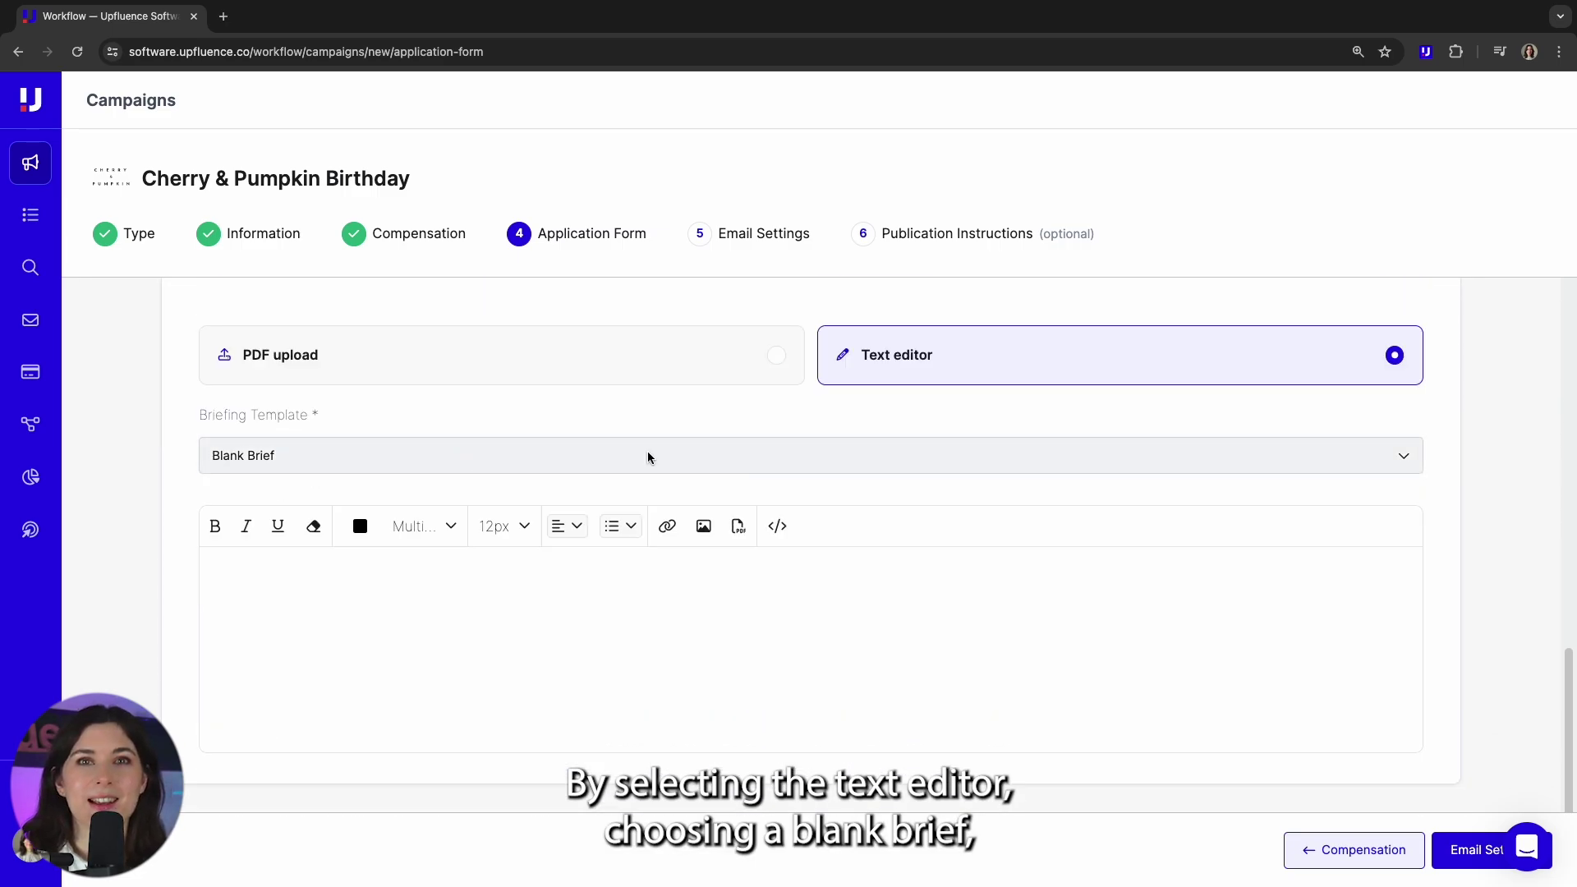
- Embed Cherry & Pumpkin.pdf in the brief and check the viewer
left_click(737, 527)
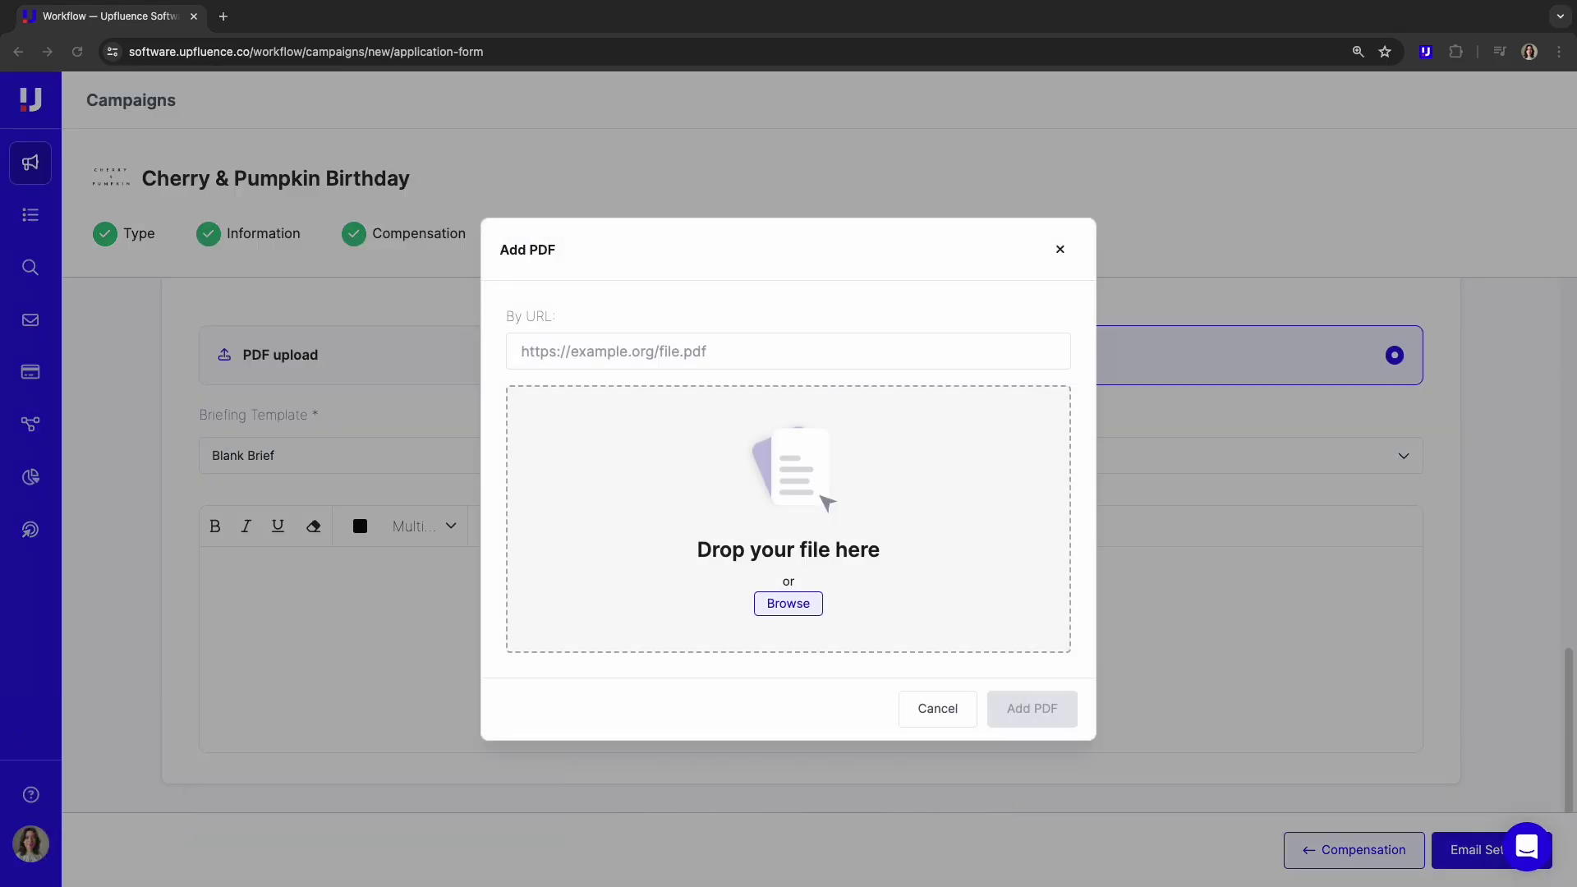
left_click_drag(37, 448, 787, 519)
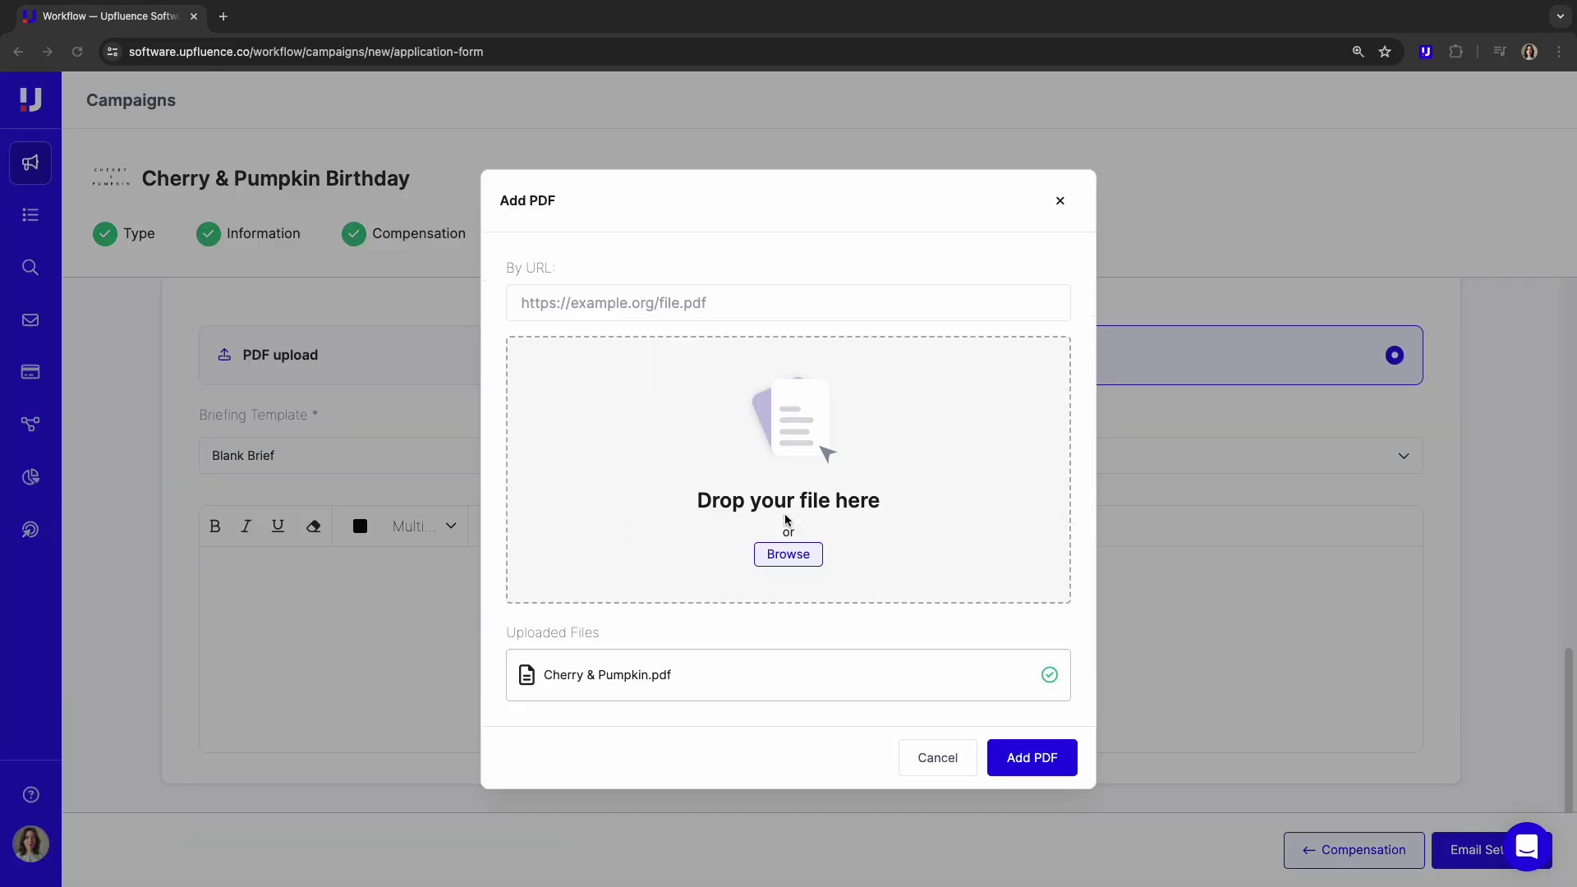
left_click(1047, 772)
scroll(1493, 662, "down", 3)
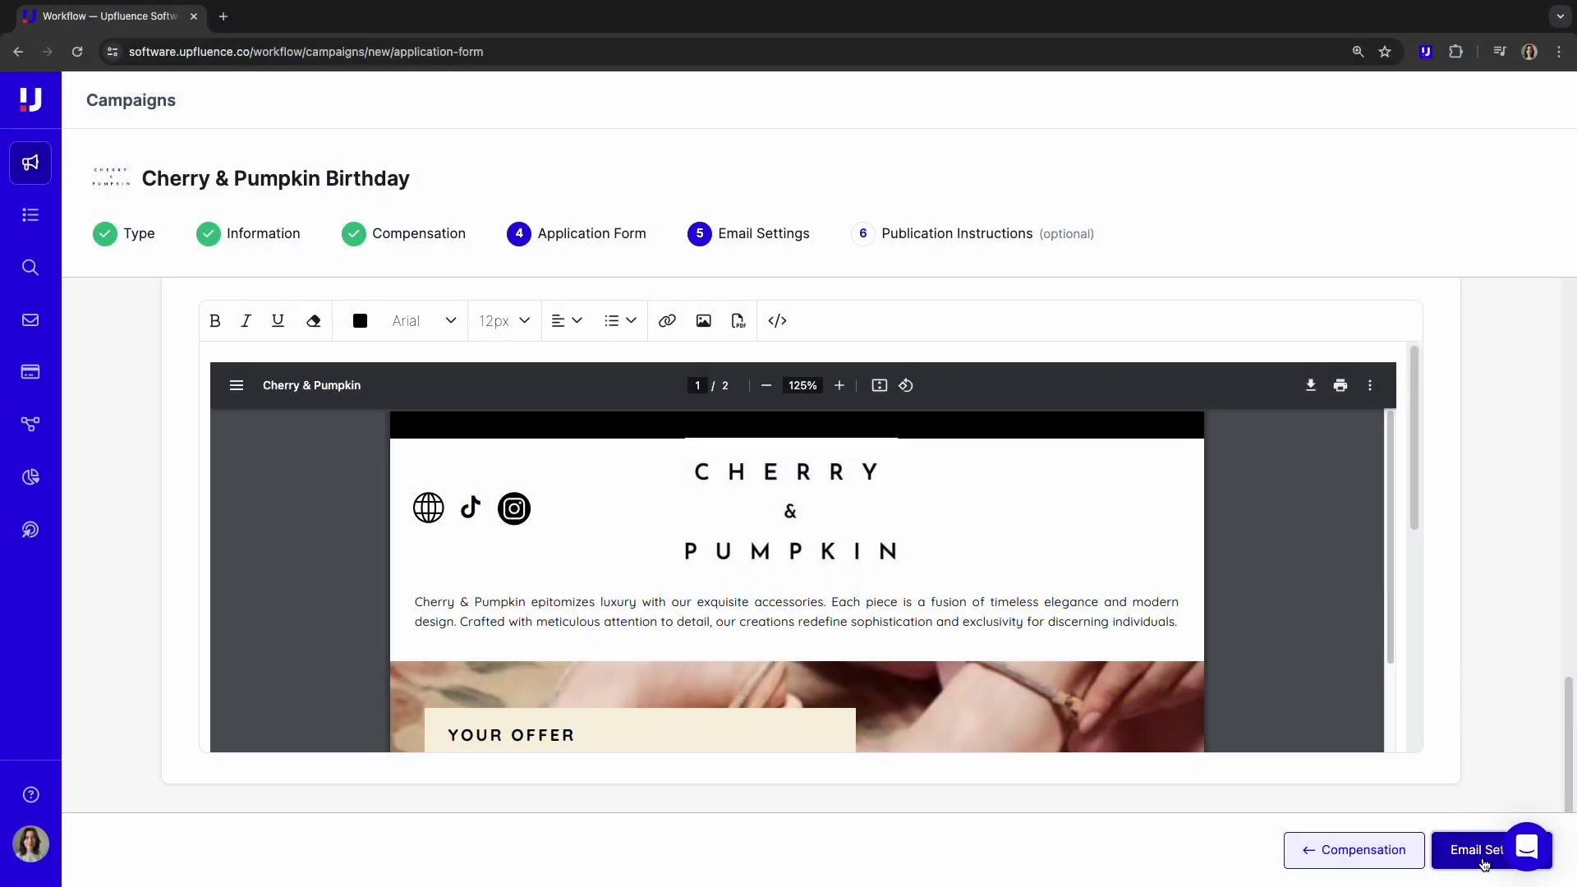
- Continue to Email Settings, keeping the default sender address and signature
left_click(1484, 863)
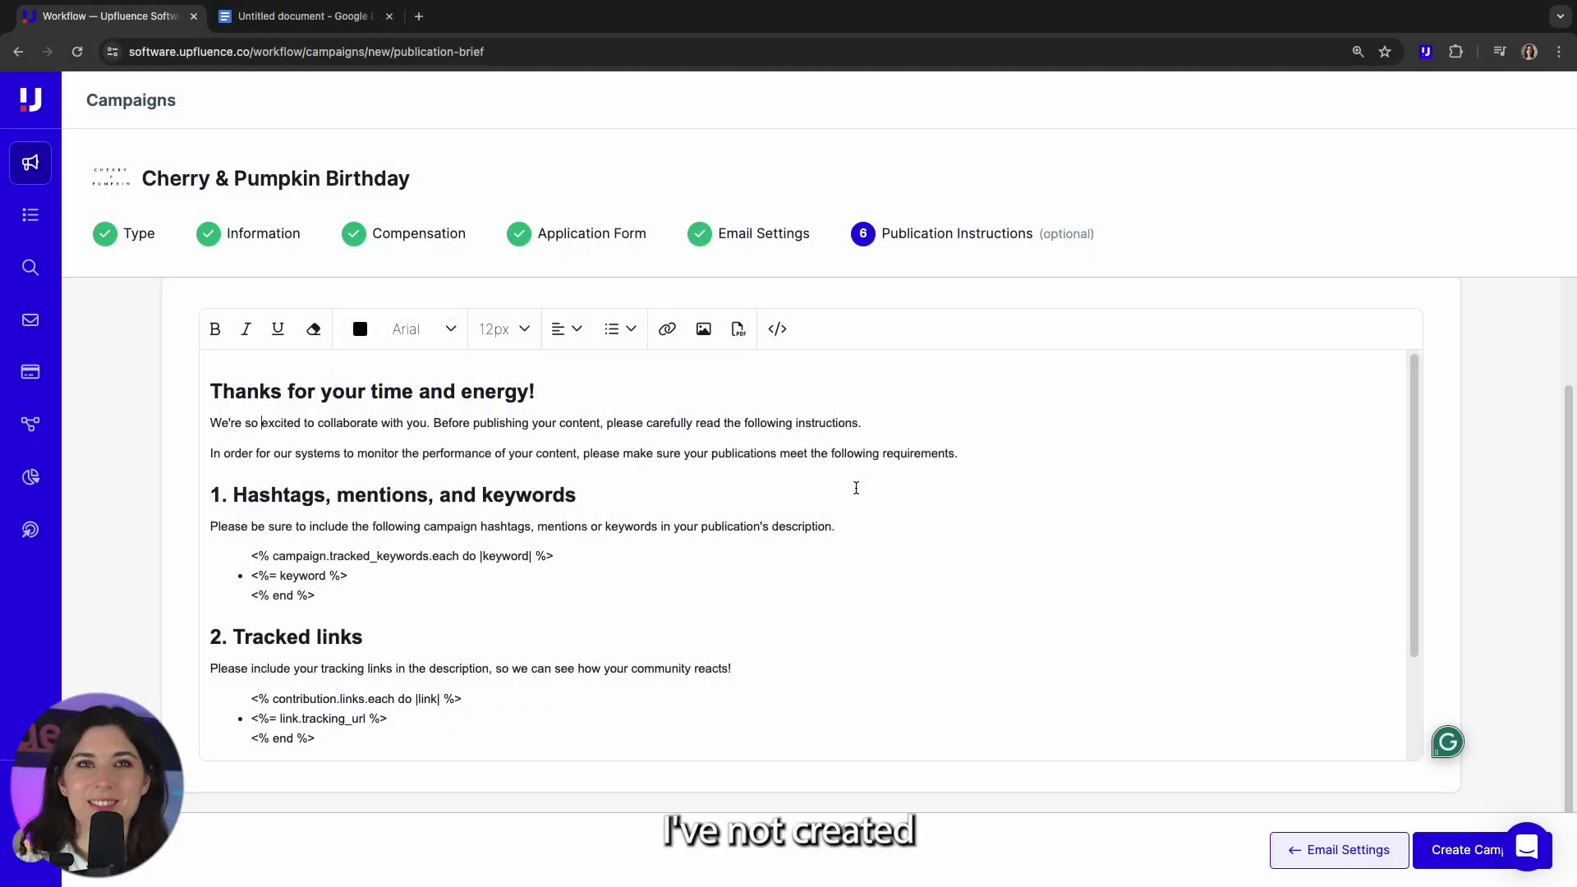
- Retitle the publication heading to 'Hashtags & Mentions'
scroll(855, 485, "down", 3)
scroll(472, 623, "up", 5)
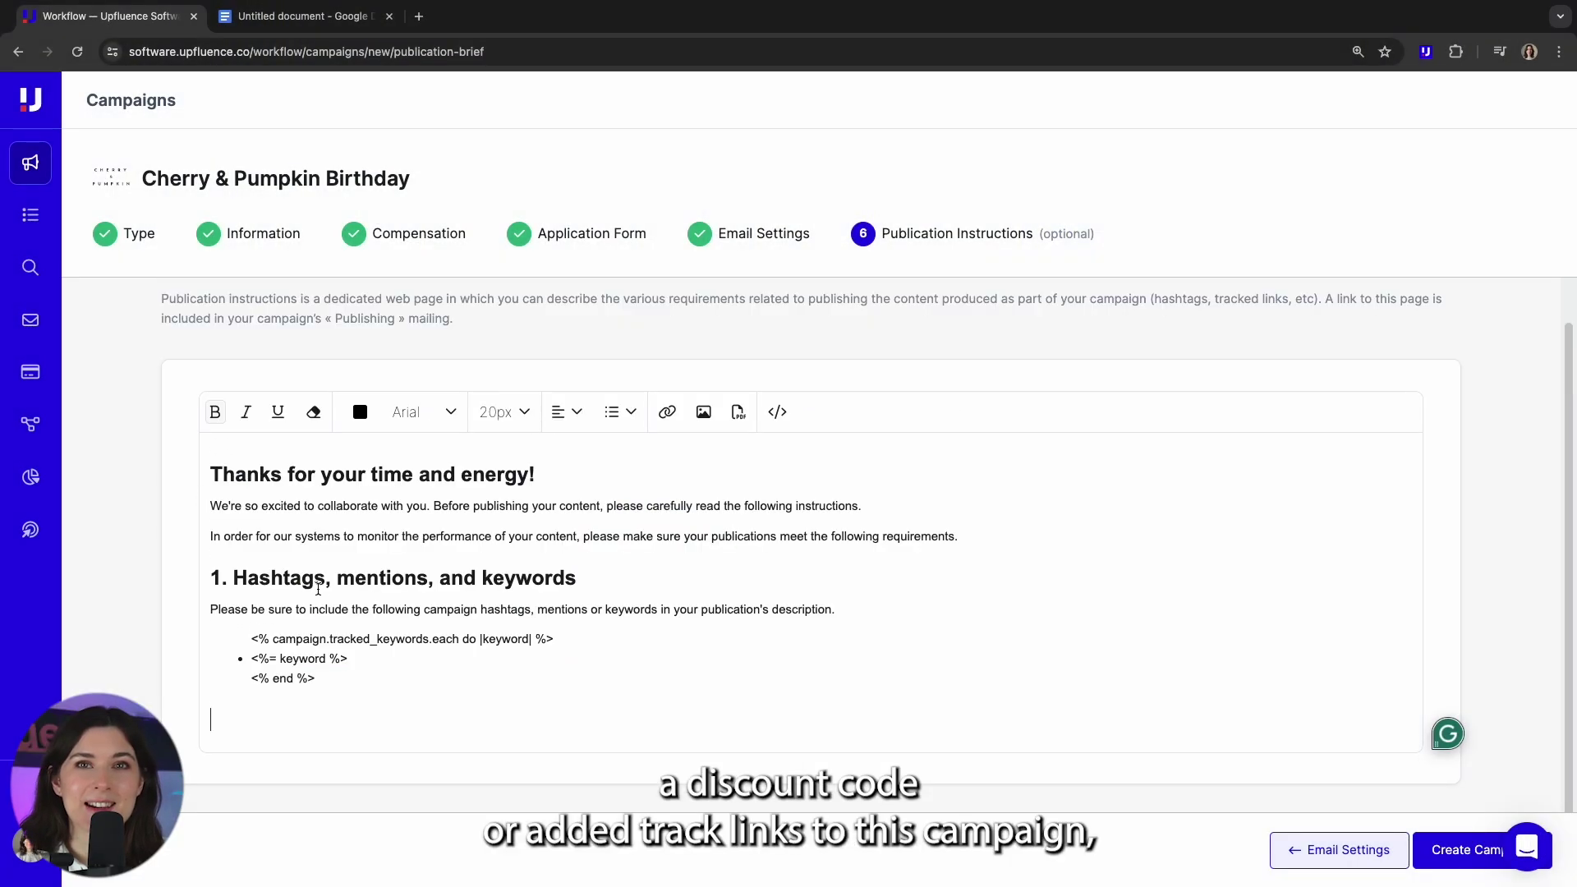
left_click(473, 623)
left_click(555, 621)
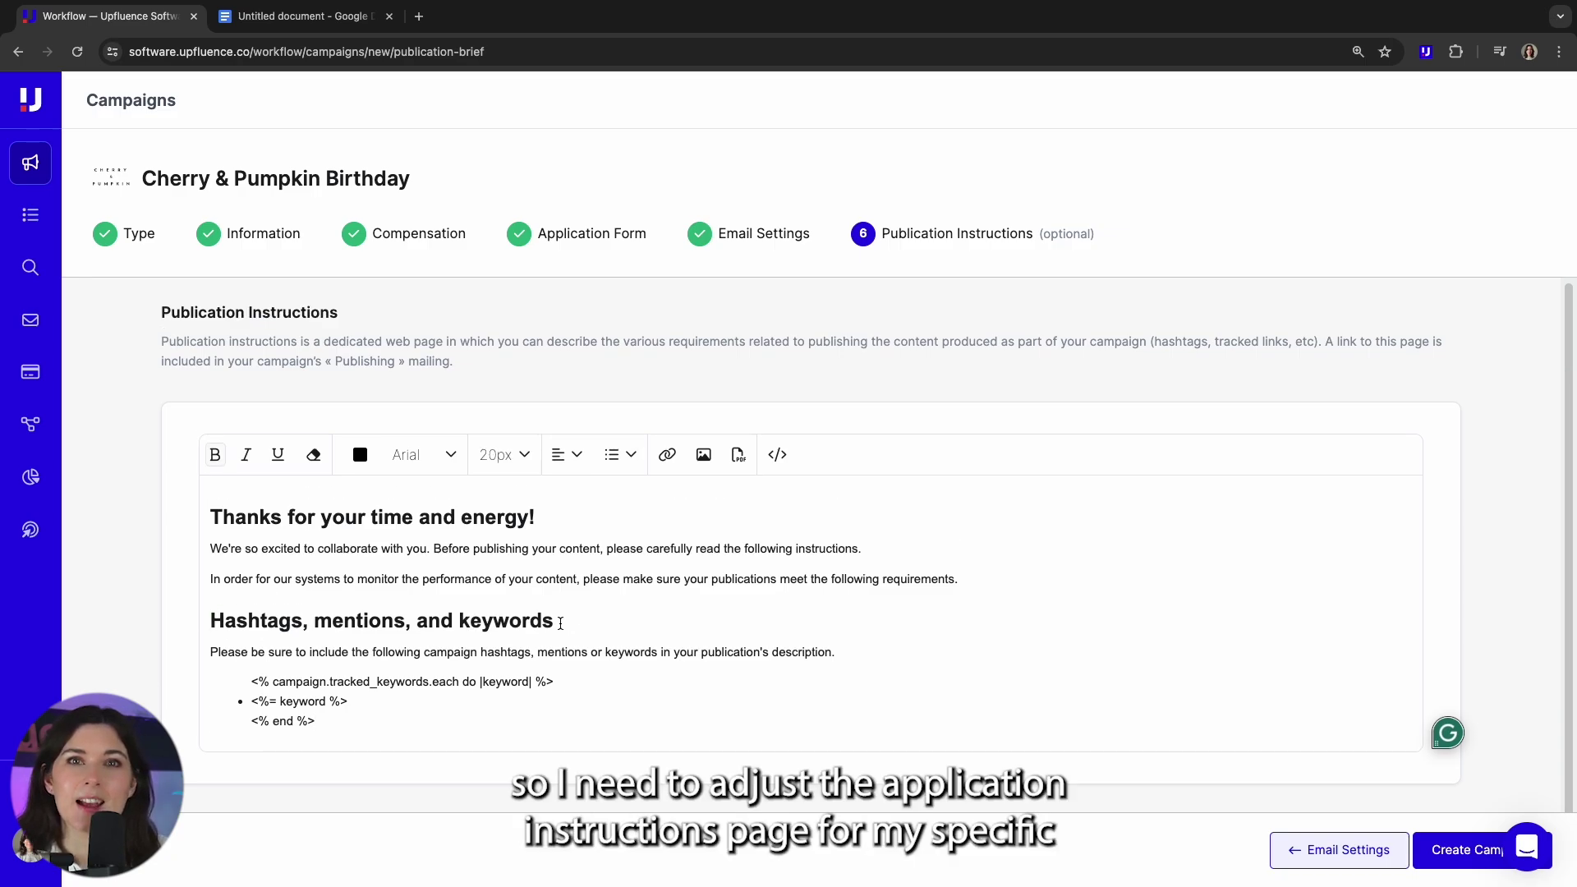
key("BackSpace")
key("BackSpace")
key("BackSpace")
key("BackSpace")
key("BackSpace")
key("BackSpace")
key("BackSpace")
key("BackSpace")
key("BackSpace")
key("BackSpace")
key("BackSpace")
key("BackSpace")
key("BackSpace")
key("BackSpace")
left_click(304, 621)
key("Delete")
type("&")
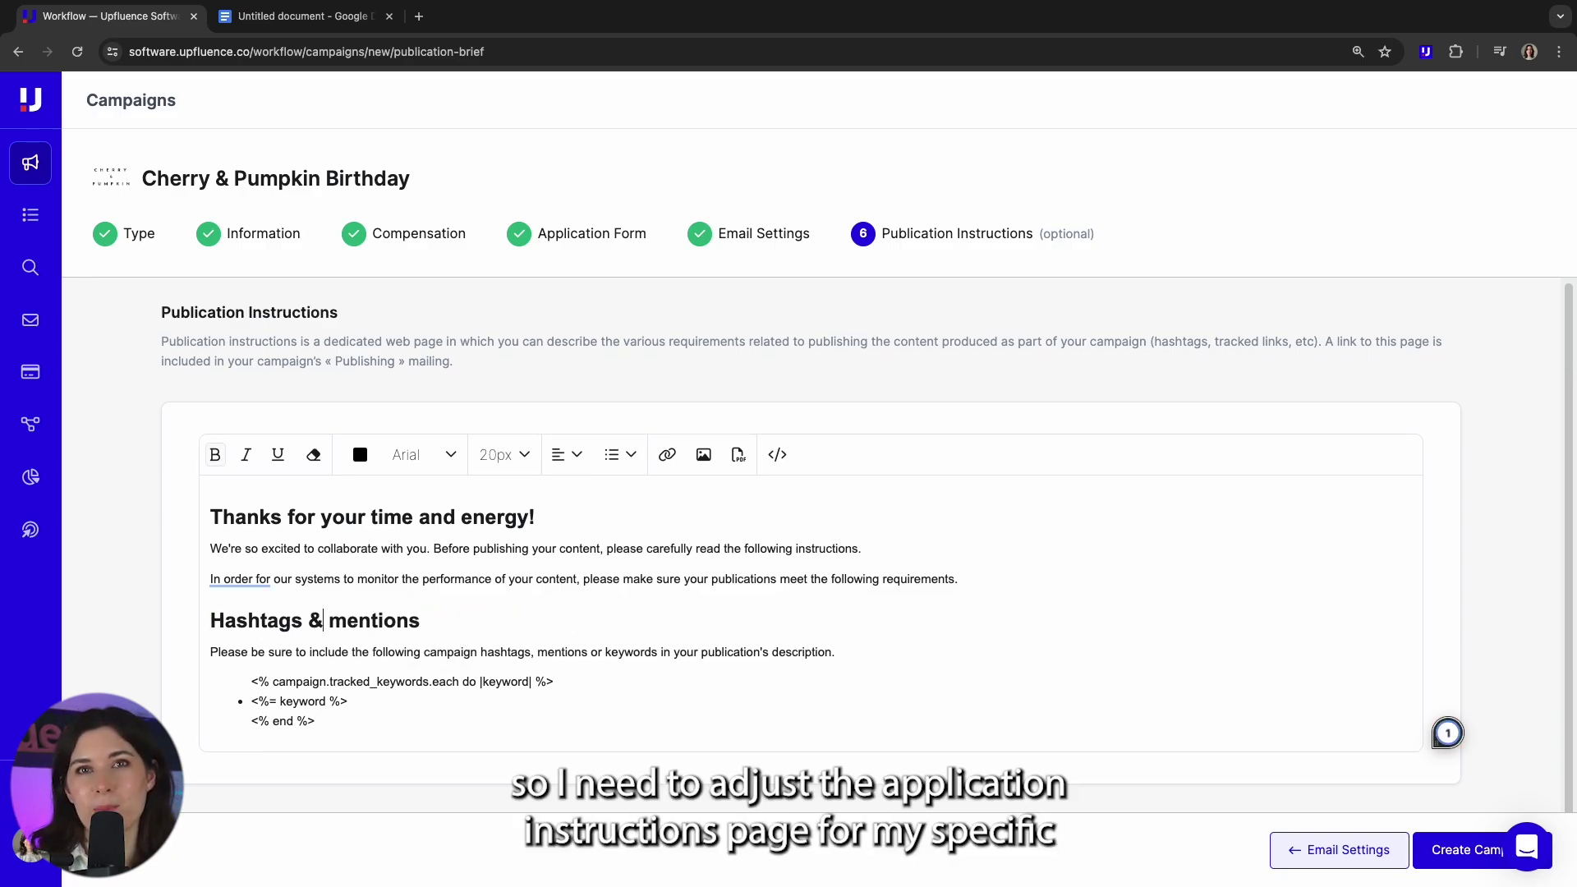
left_click(348, 623)
key("BackSpace")
type("M")
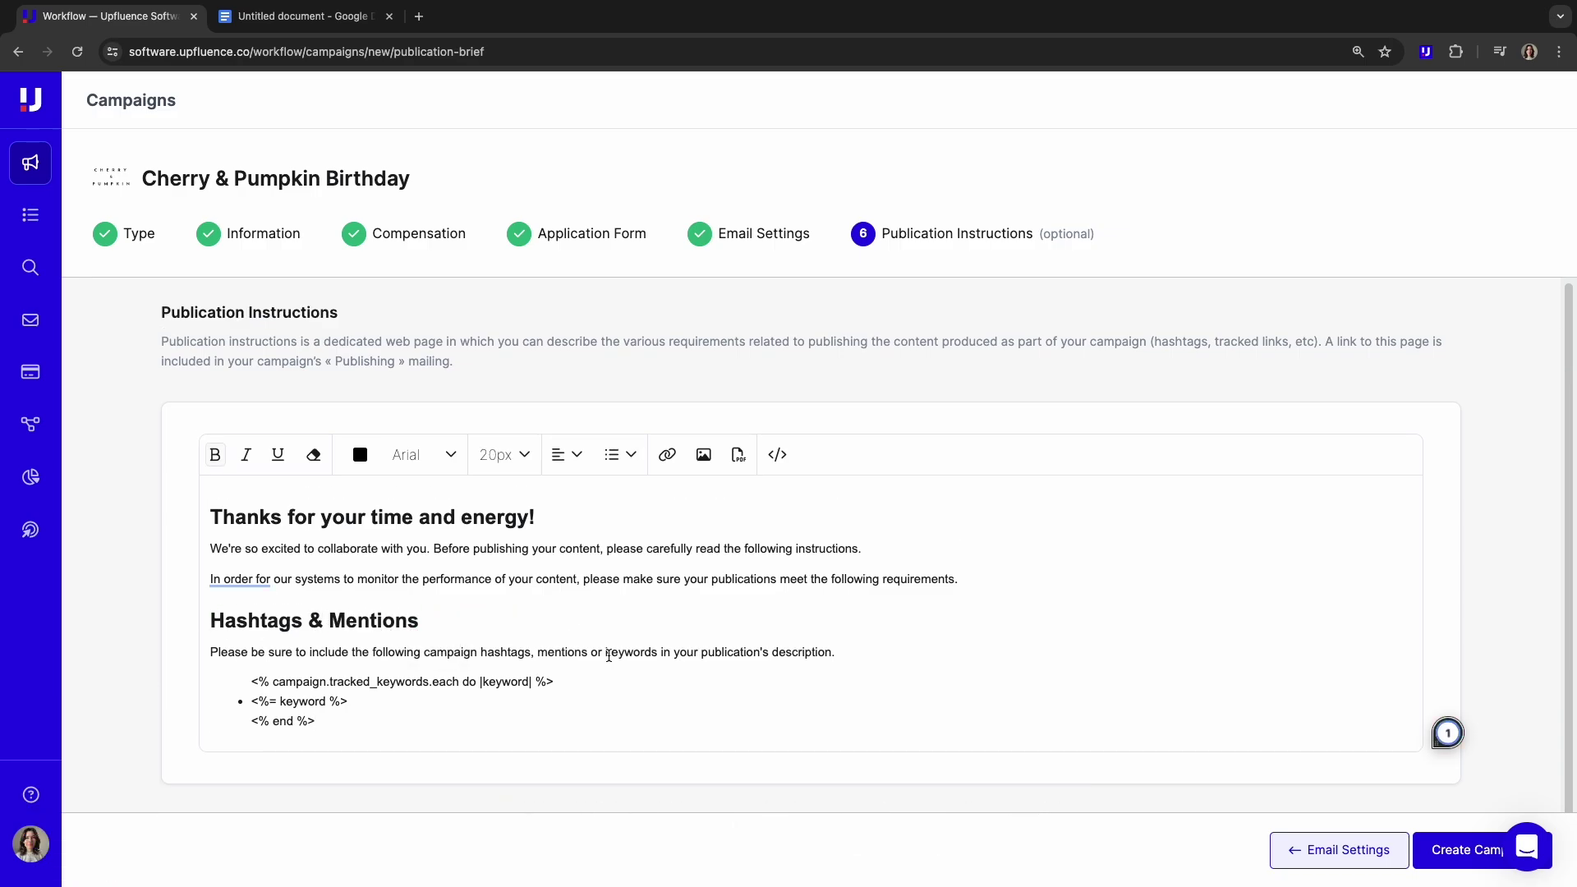
- Reword the guideline to ask for hashtags & mentions in the caption
left_click_drag(530, 652, 658, 652)
type("& mentions")
left_click_drag(774, 652, 640, 652)
type("ca")
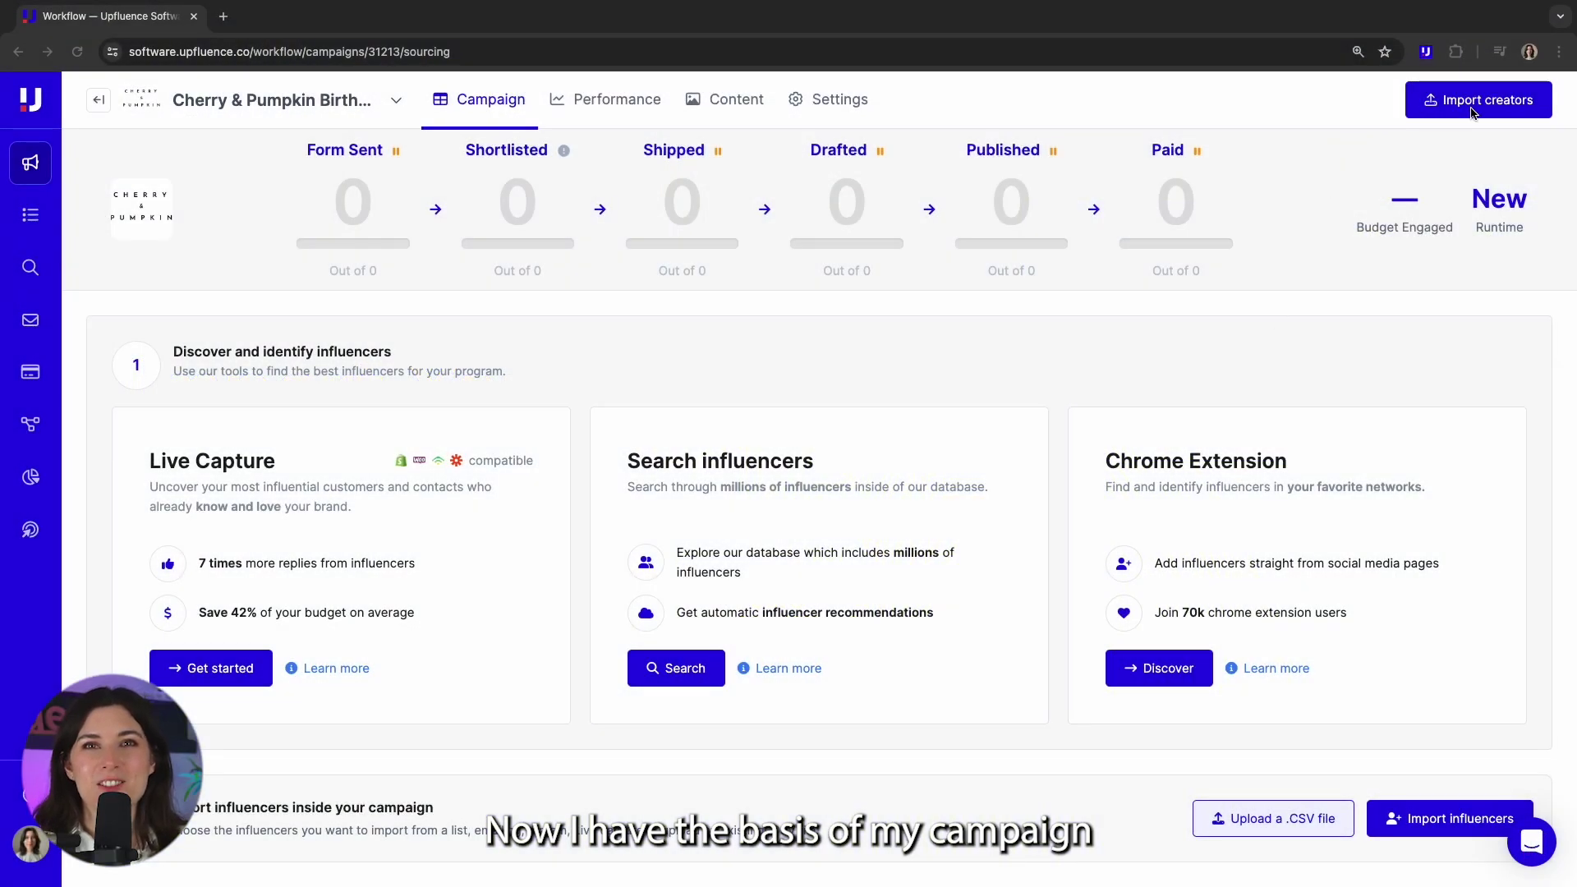
- Import the 100 creators from the Cherry & Pumpkin Instagram Influencers list
left_click(1491, 117)
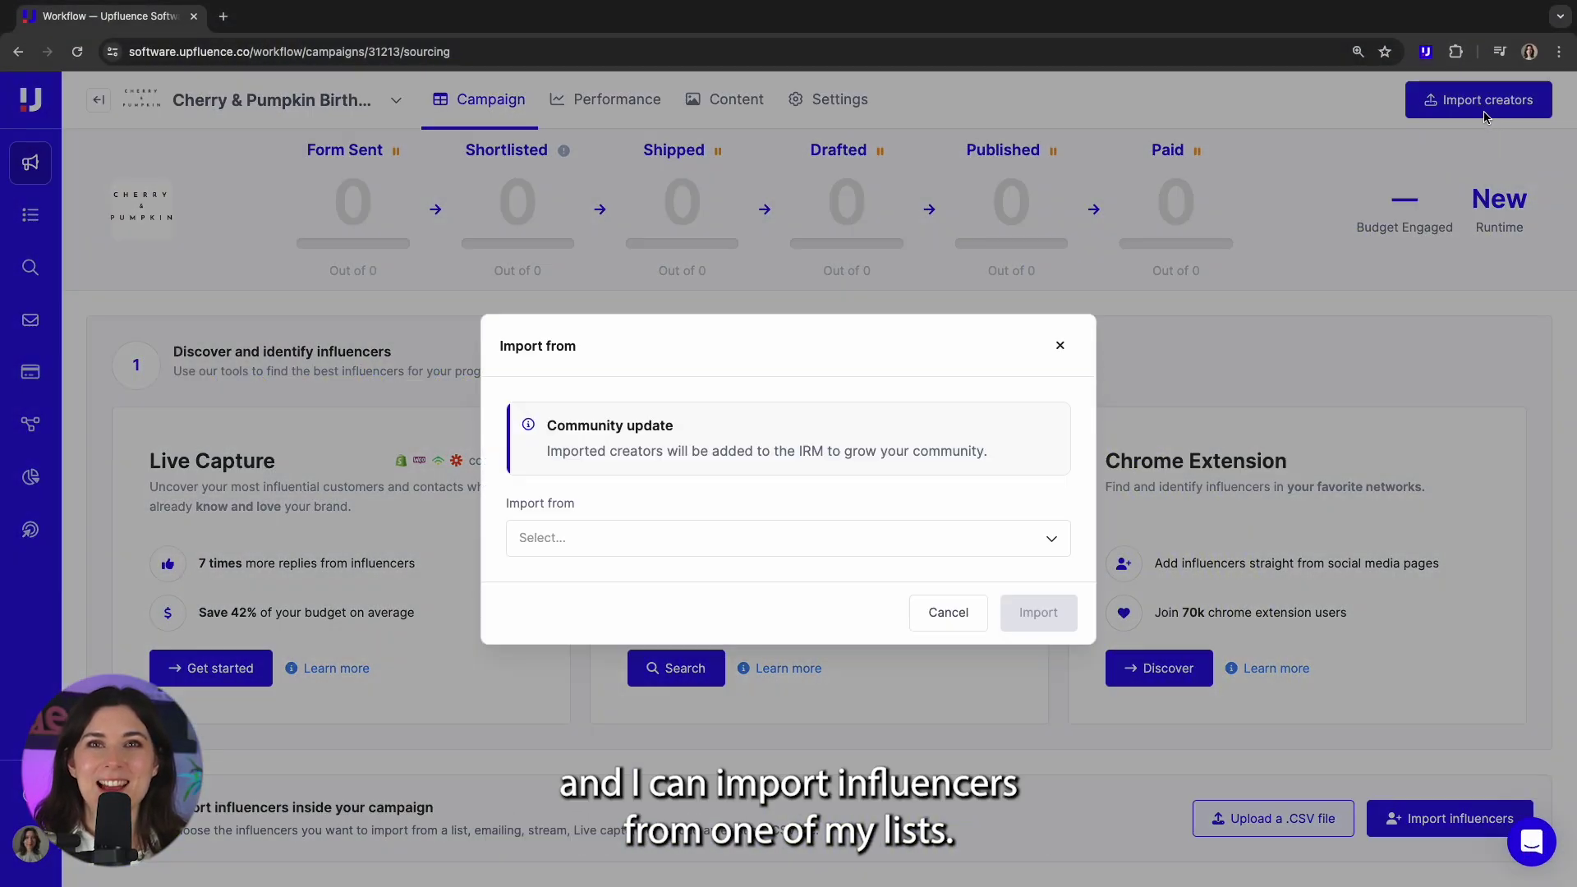
left_click(835, 549)
left_click(579, 596)
left_click(601, 582)
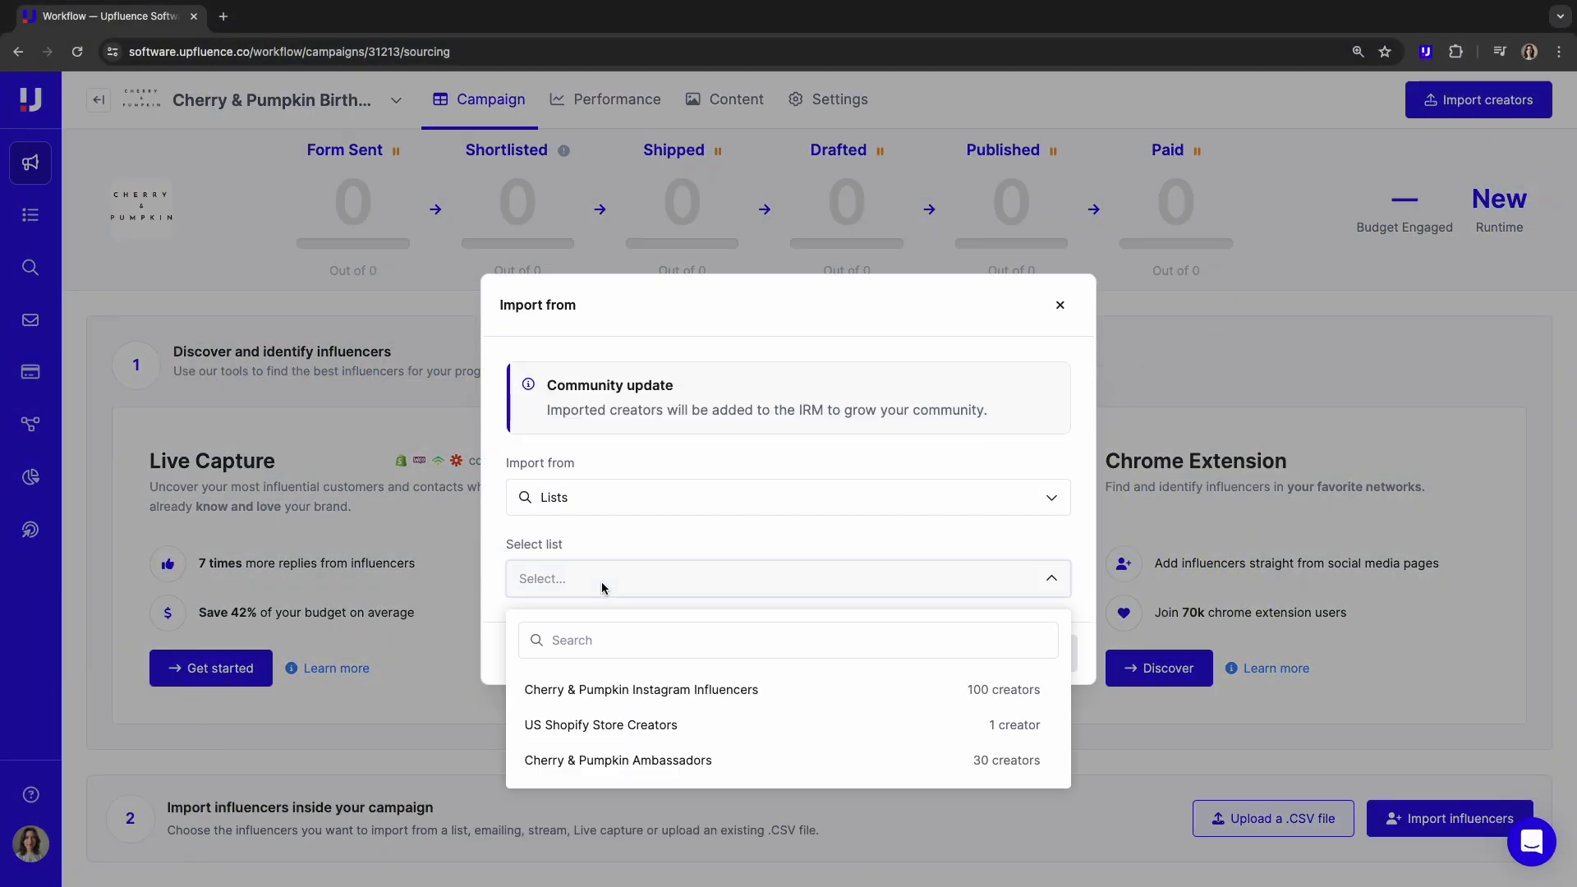
left_click(741, 696)
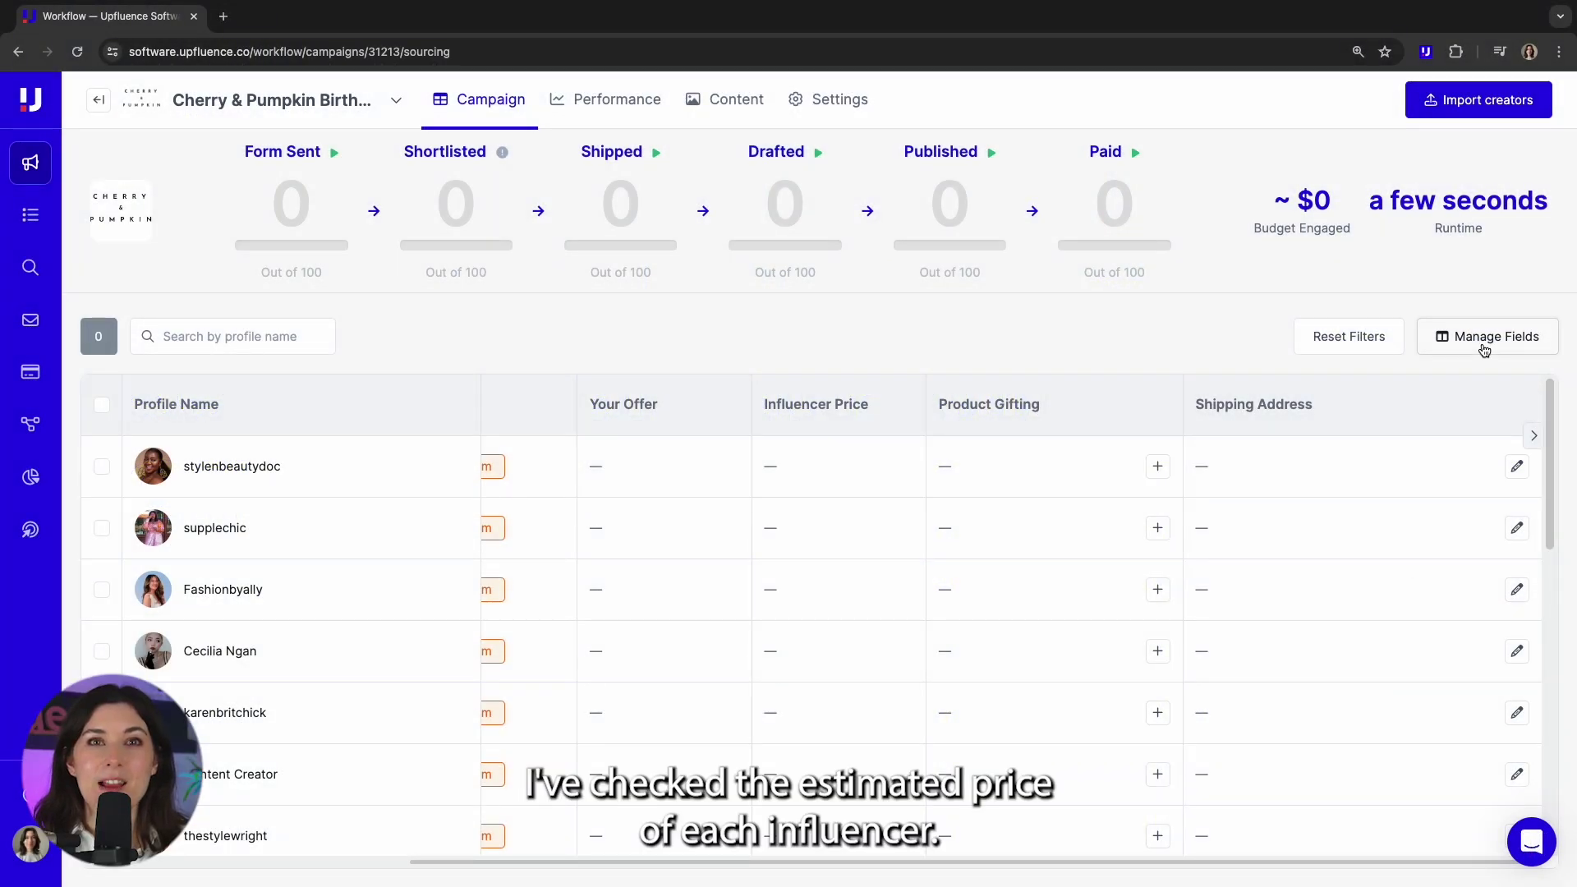
- Add an Instagram Followers column beside Product Gifting, sorted highest first
left_click(1481, 343)
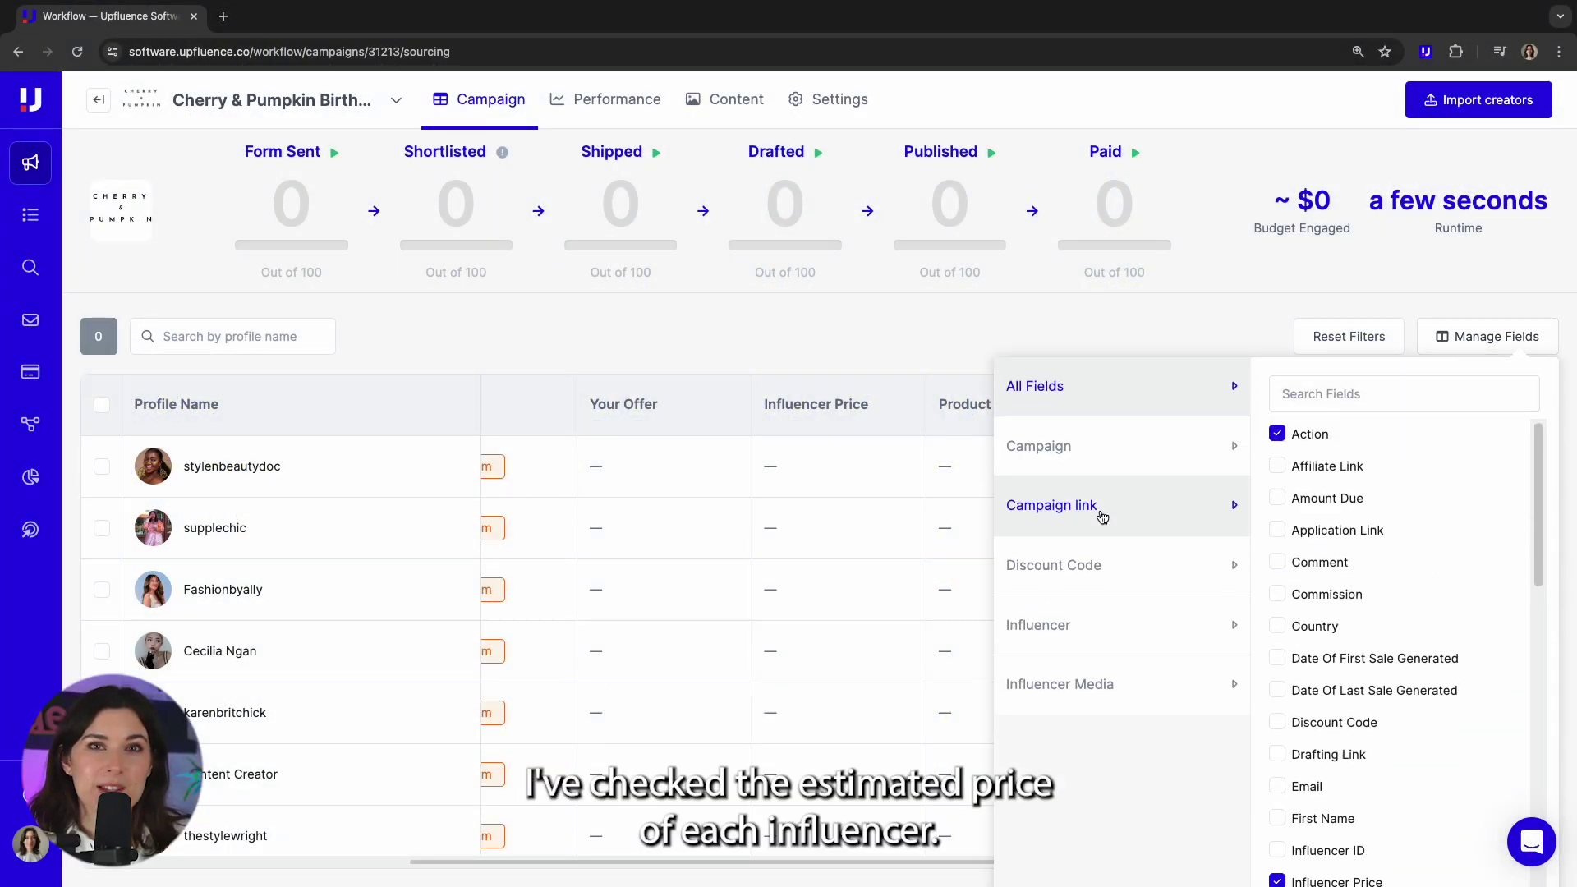
left_click(1105, 635)
left_click(1112, 680)
left_click(1277, 549)
left_click_drag(1333, 421, 1157, 409)
left_click(1155, 406)
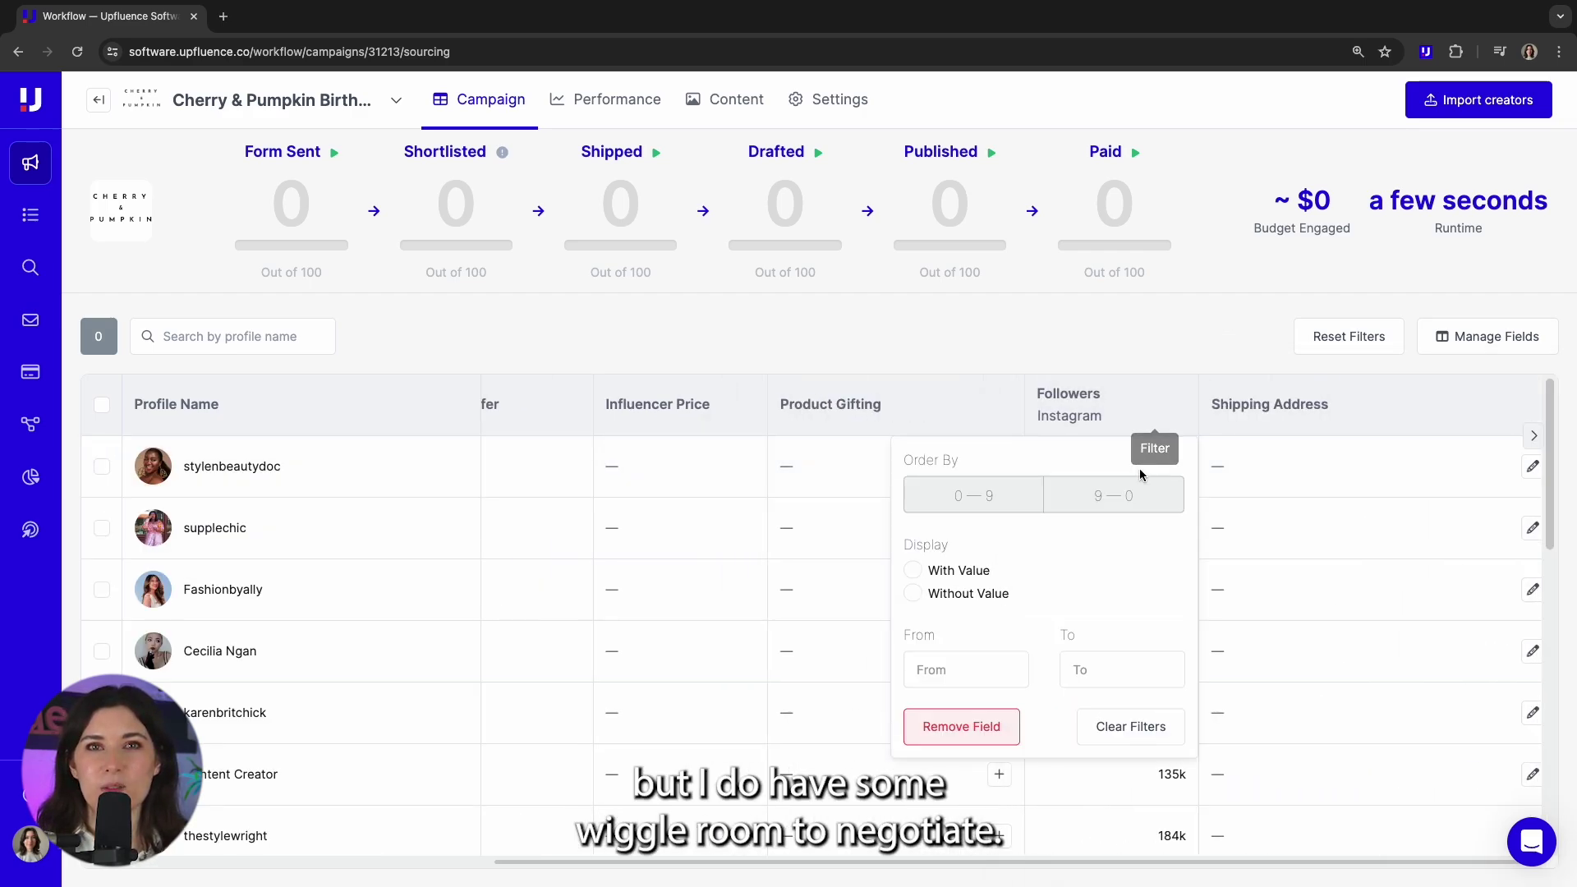
left_click(1130, 495)
left_click(1156, 341)
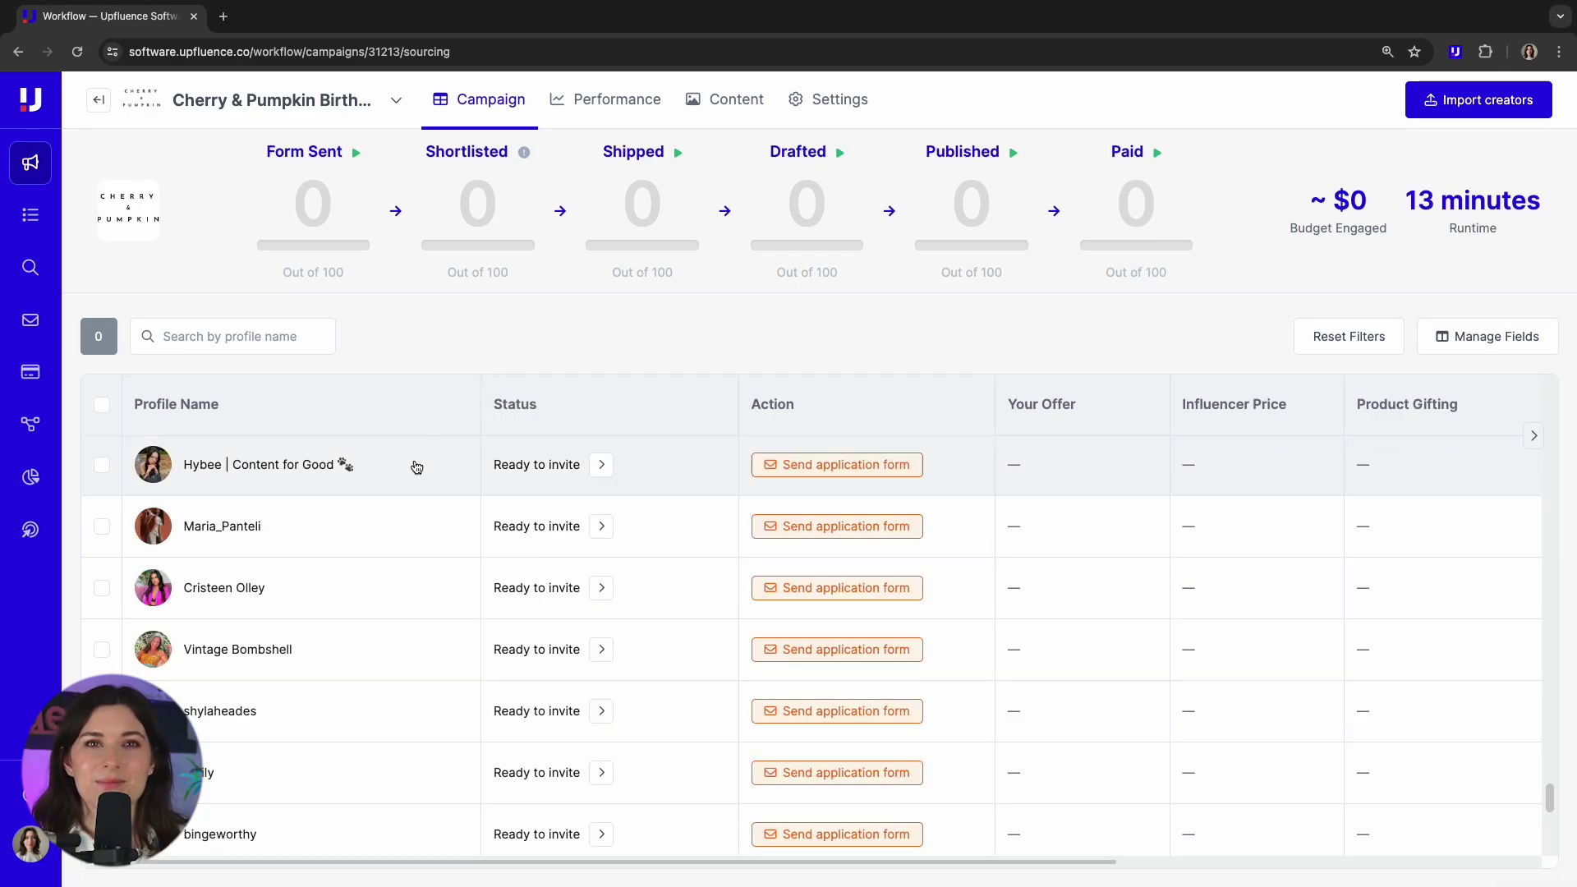
- Check the first creator's estimated price range on the Channels tab
left_click(416, 466)
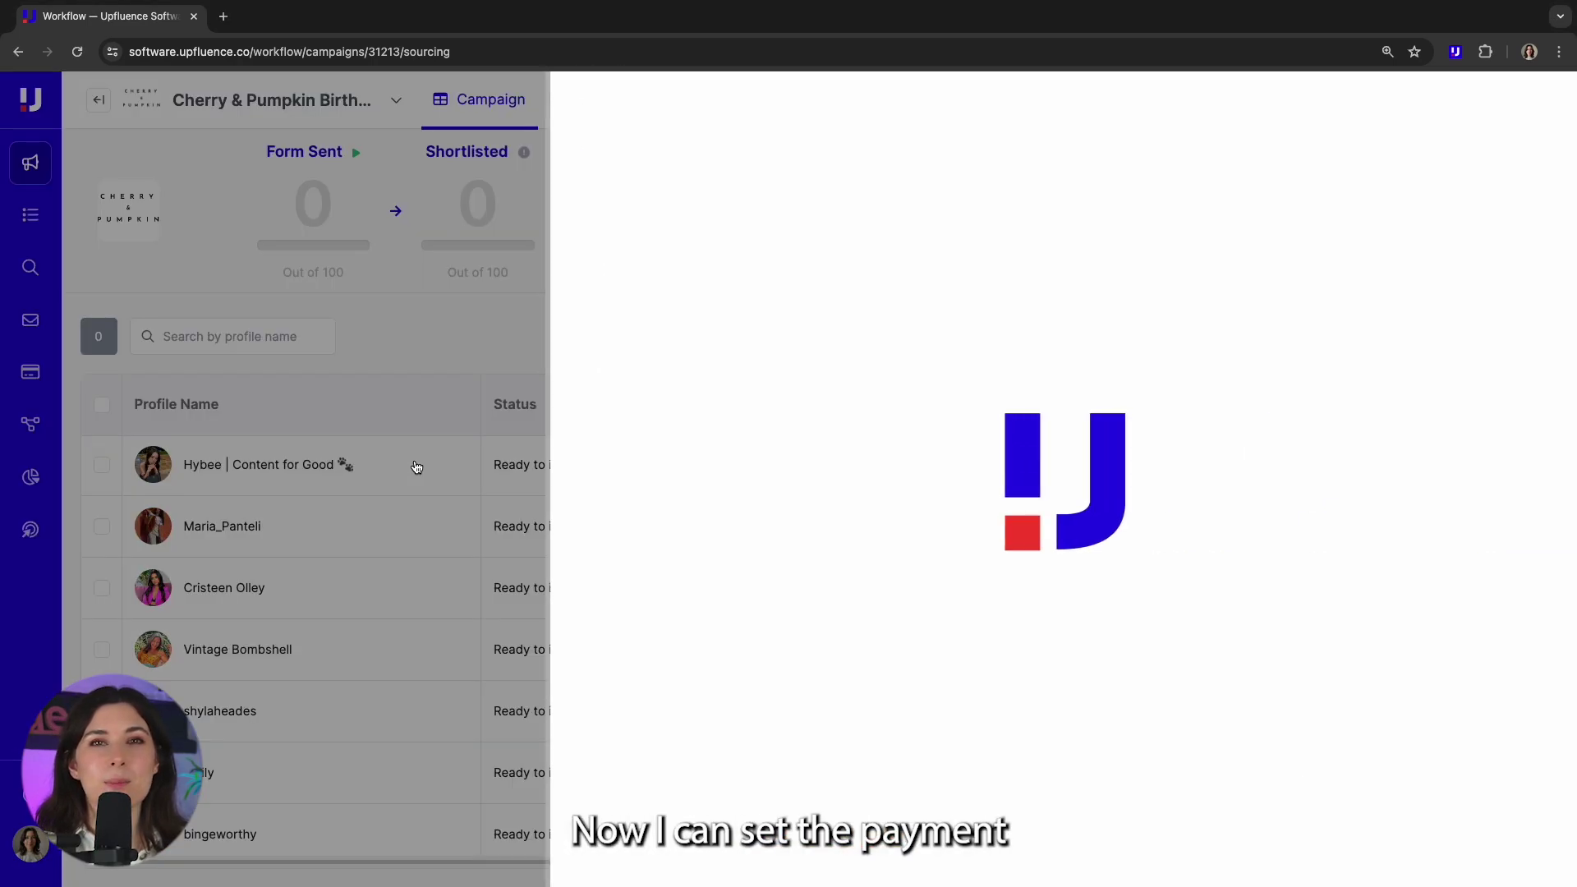
left_click(771, 107)
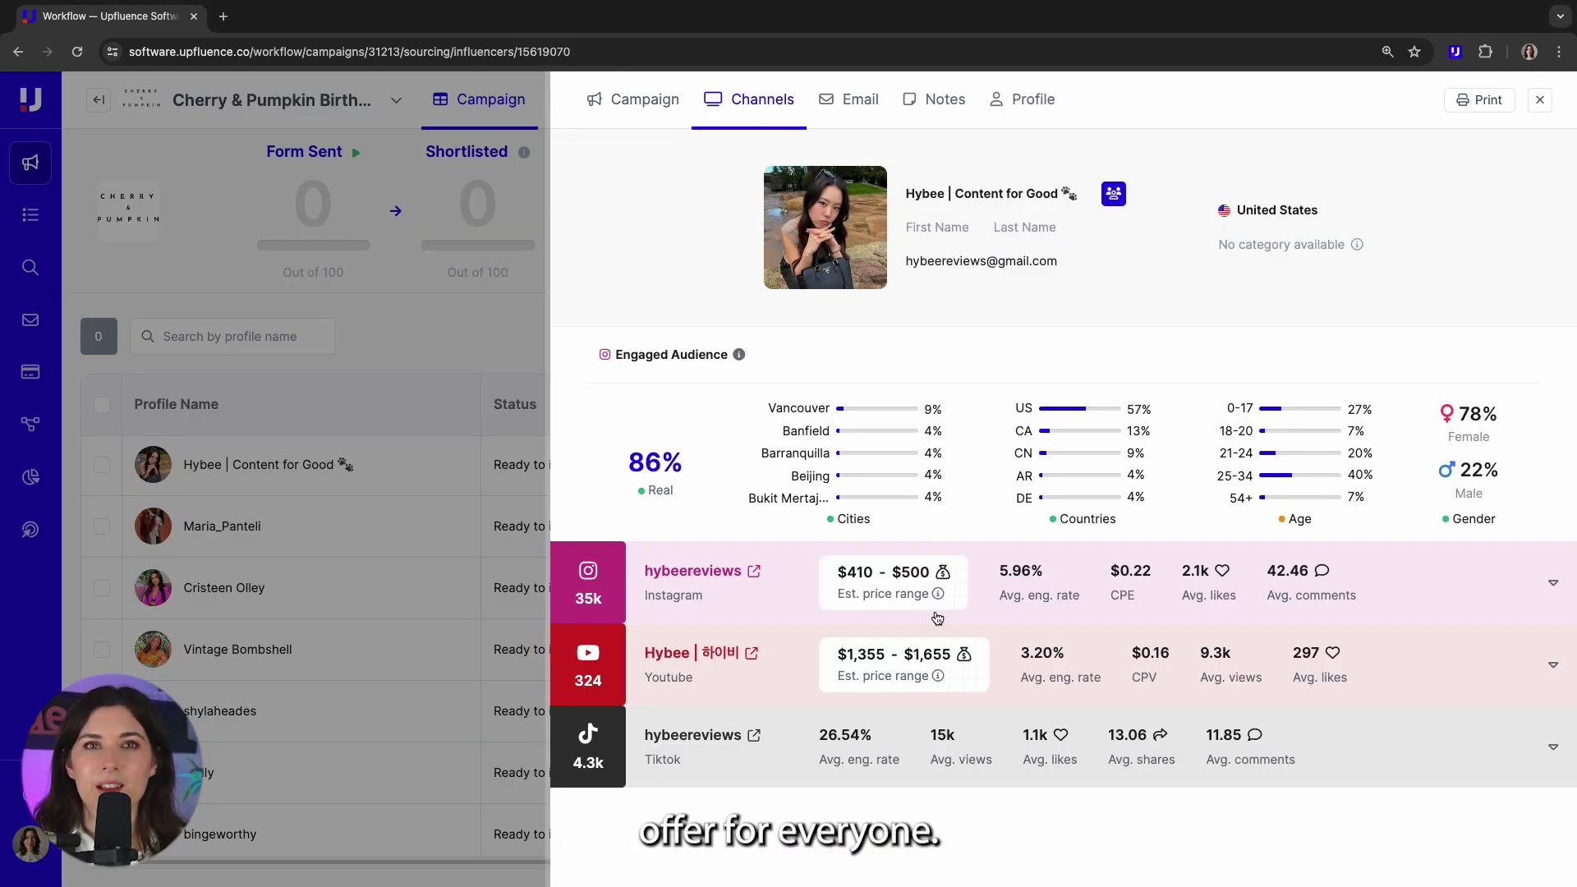
left_click(413, 374)
- Select the first six creators in the table for an offer
left_click(101, 467)
left_click(102, 579)
left_click(101, 641)
left_click(102, 702)
scroll(102, 706, "down", 1)
left_click(100, 727)
left_click(100, 786)
- Tick additional creators in the list until 15 are selected
scroll(107, 739, "down", 4)
left_click(101, 575)
left_click(101, 638)
left_click(101, 699)
left_click(101, 760)
left_click(101, 822)
scroll(103, 698, "down", 4)
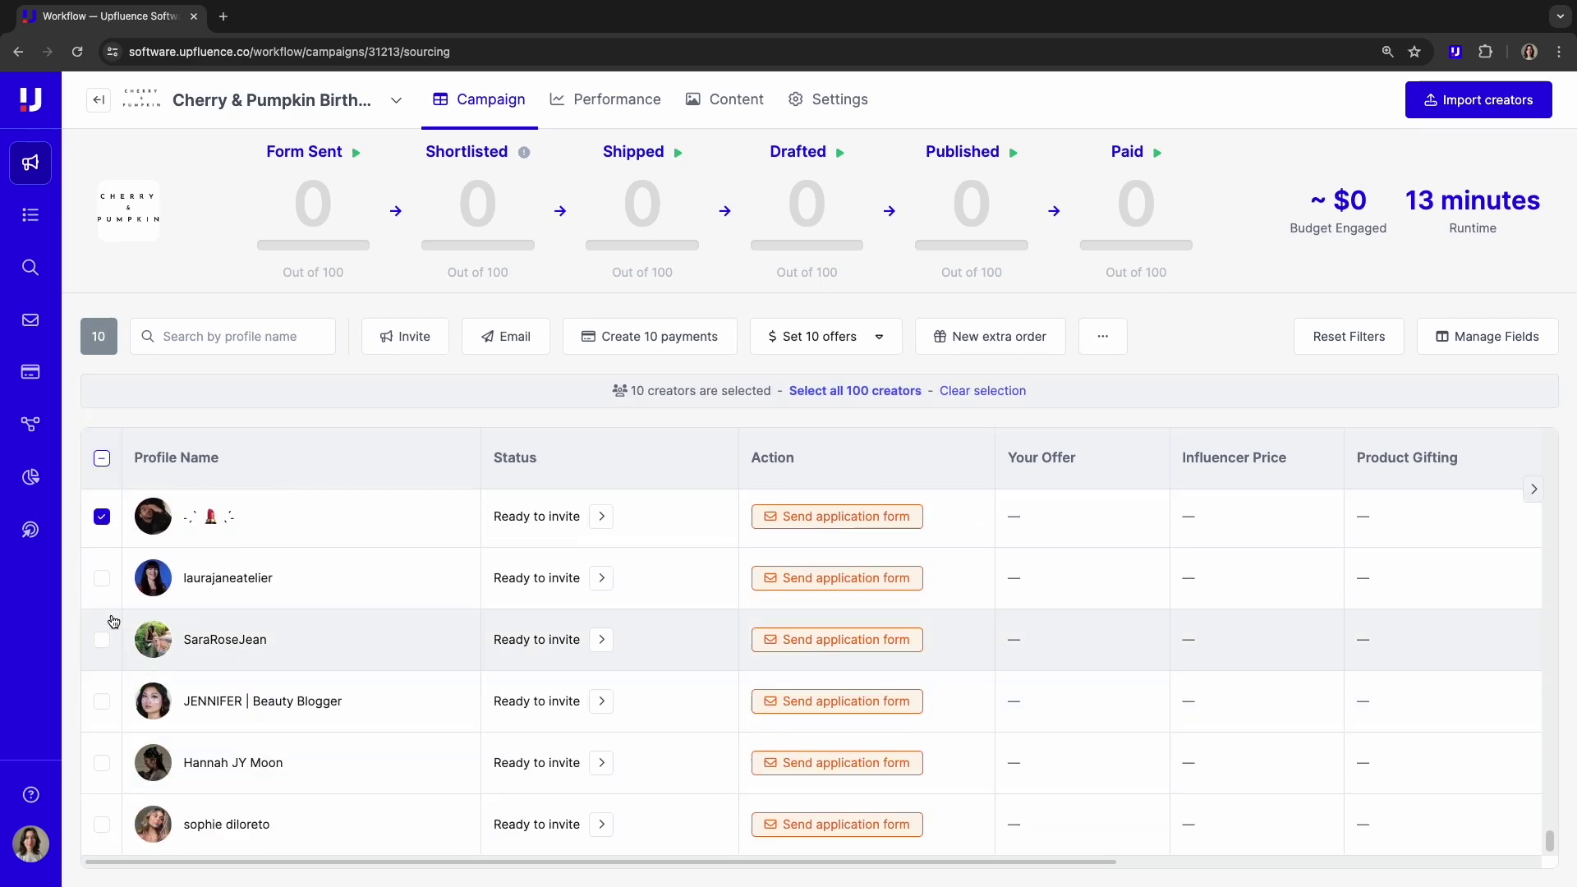
left_click(101, 639)
left_click(101, 701)
left_click(101, 761)
left_click(101, 823)
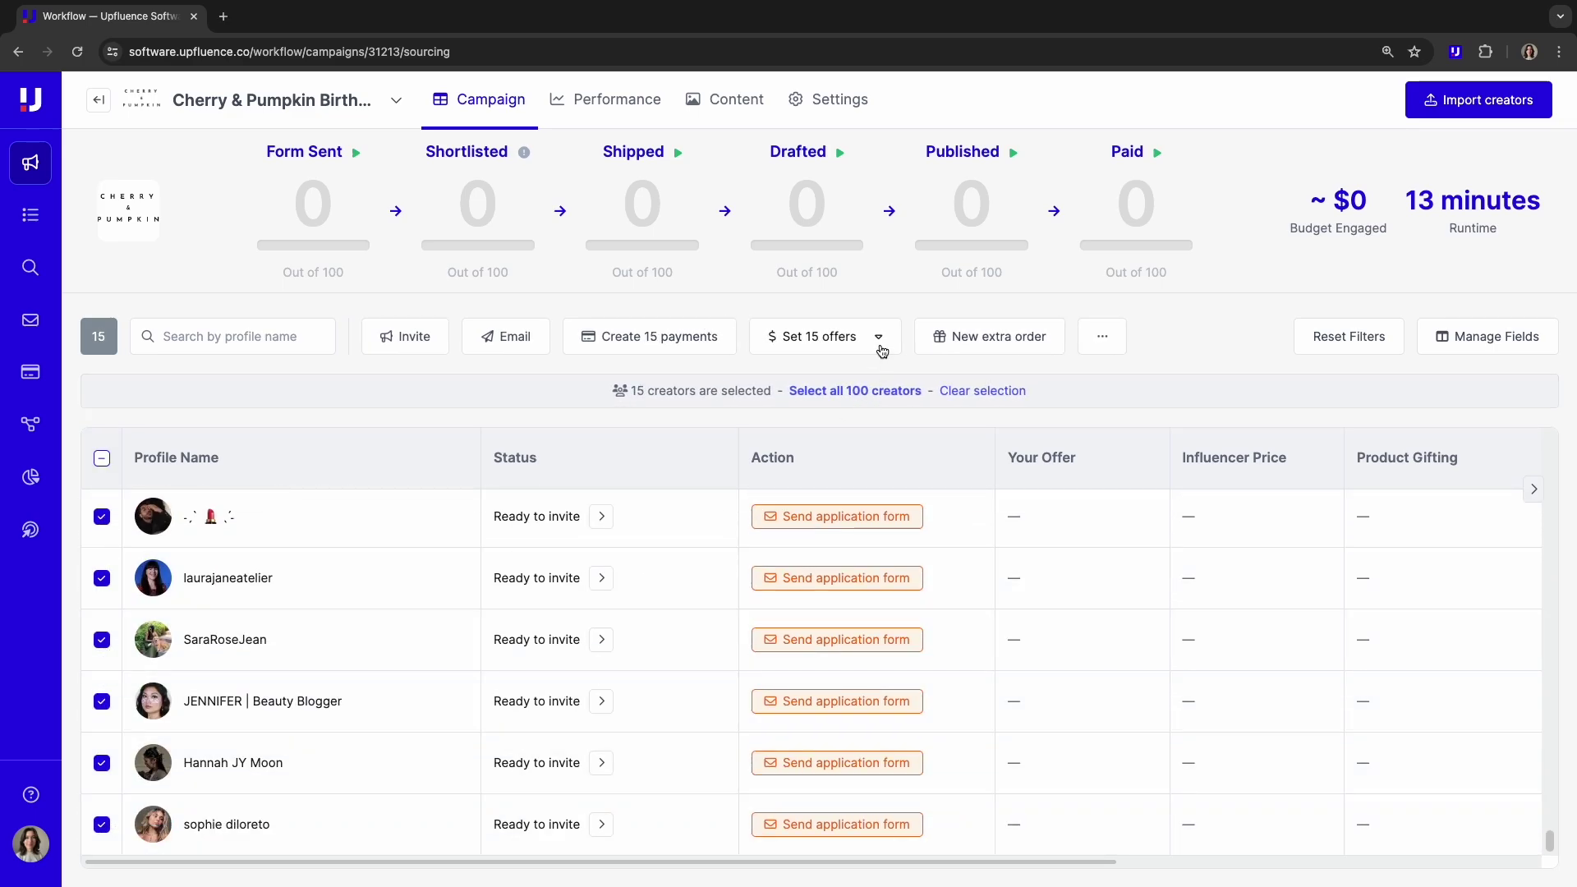
- Give the 15 selected creators a flat payment offer of 5
left_click(877, 338)
left_click(788, 377)
left_click(612, 496)
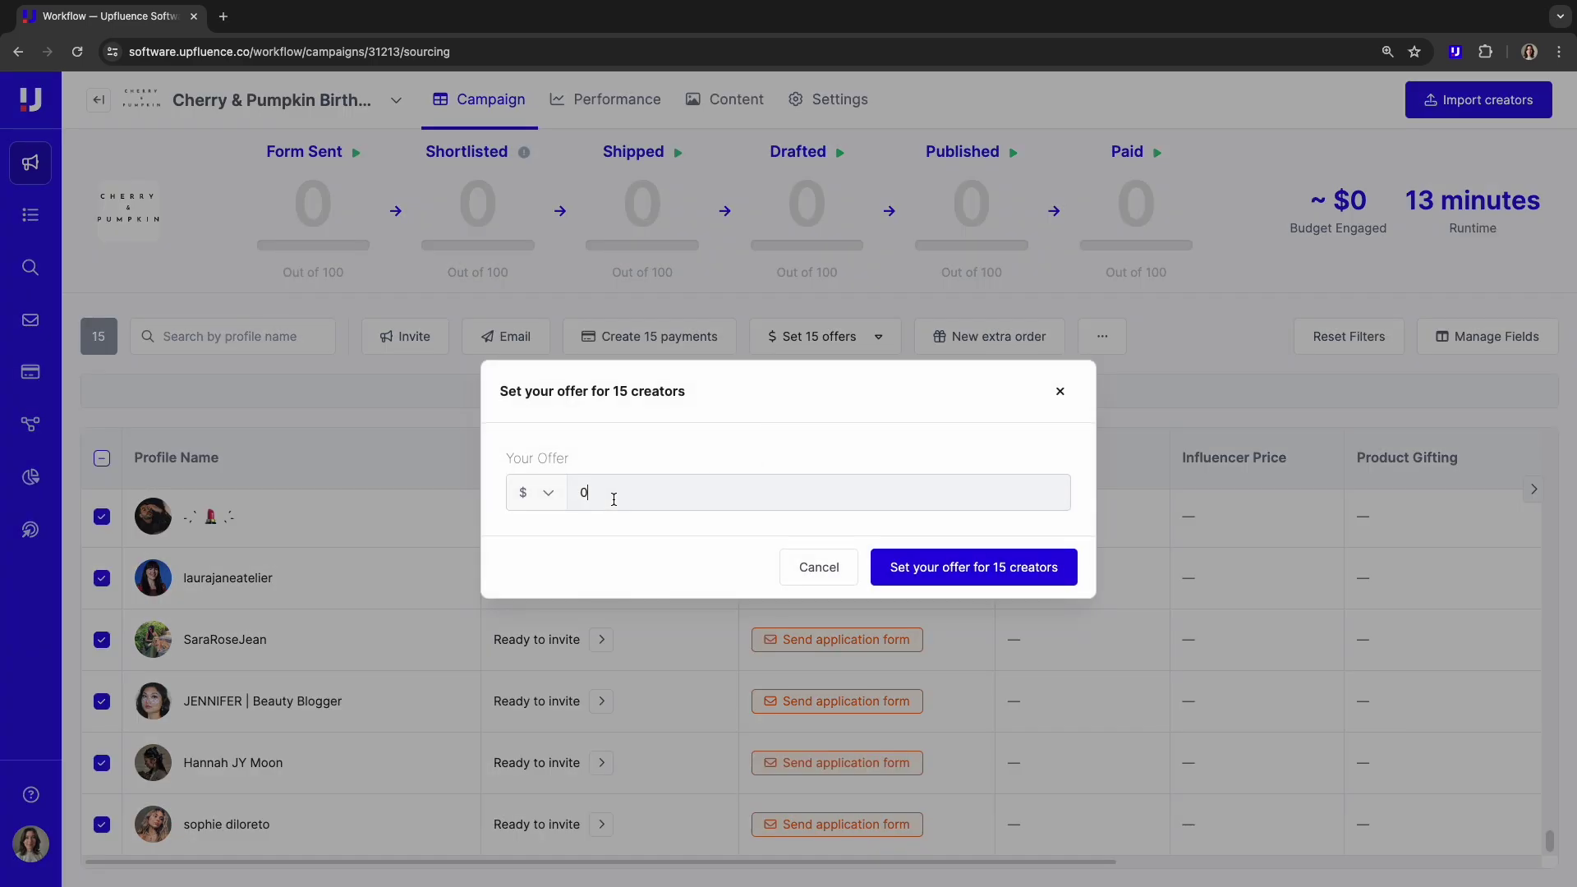
type("500")
left_click(967, 568)
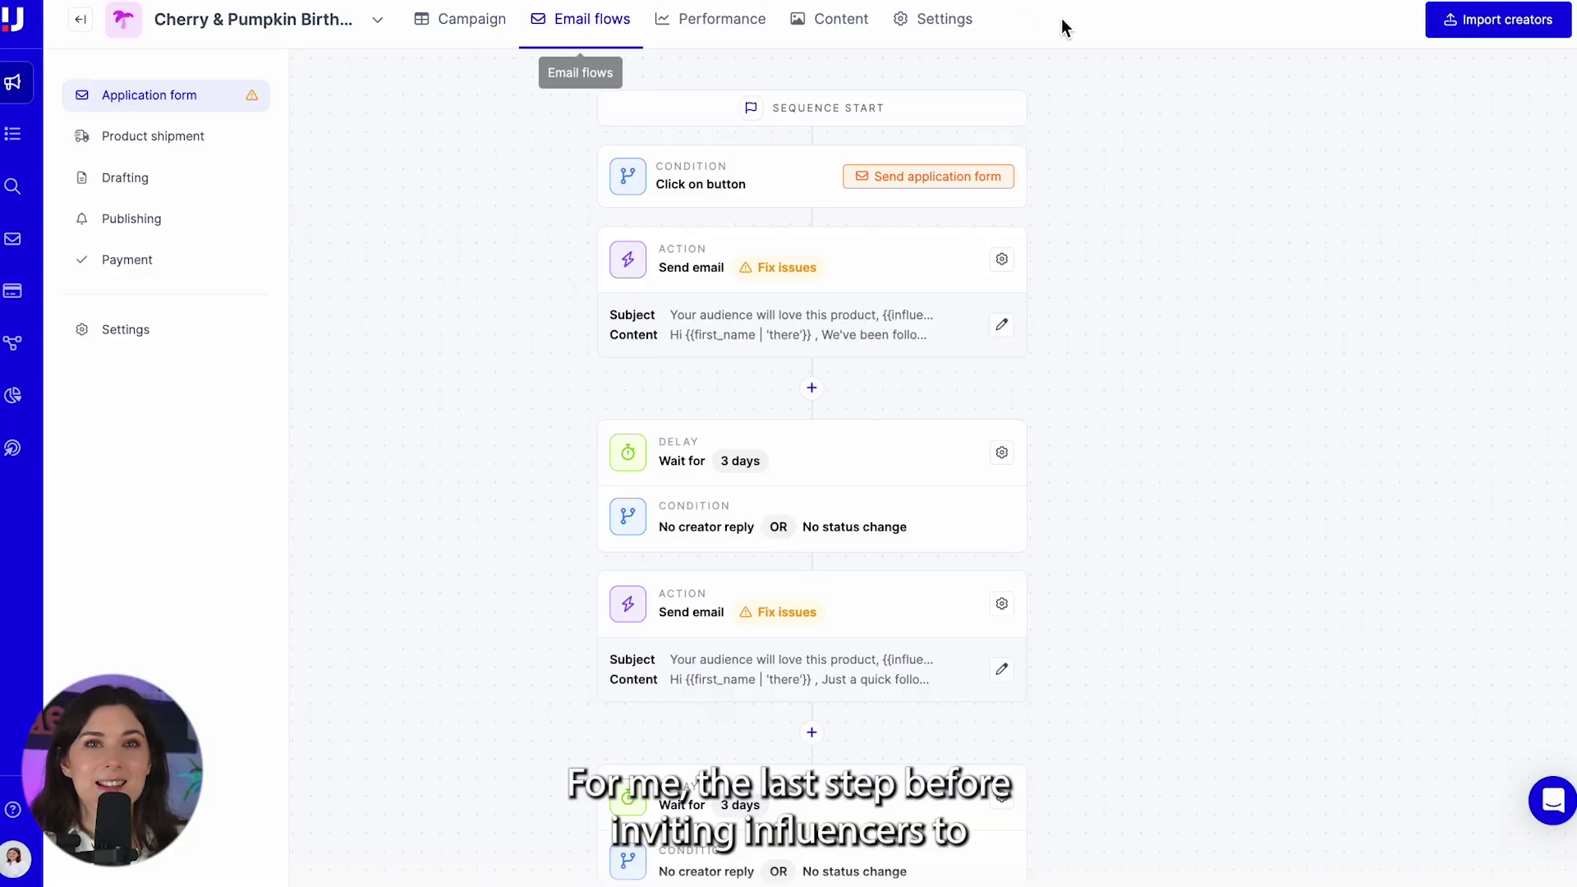
- Review the Product shipment, Drafting, Publishing and Payment email flows, then return to Application form
scroll(1422, 232, "down", 3)
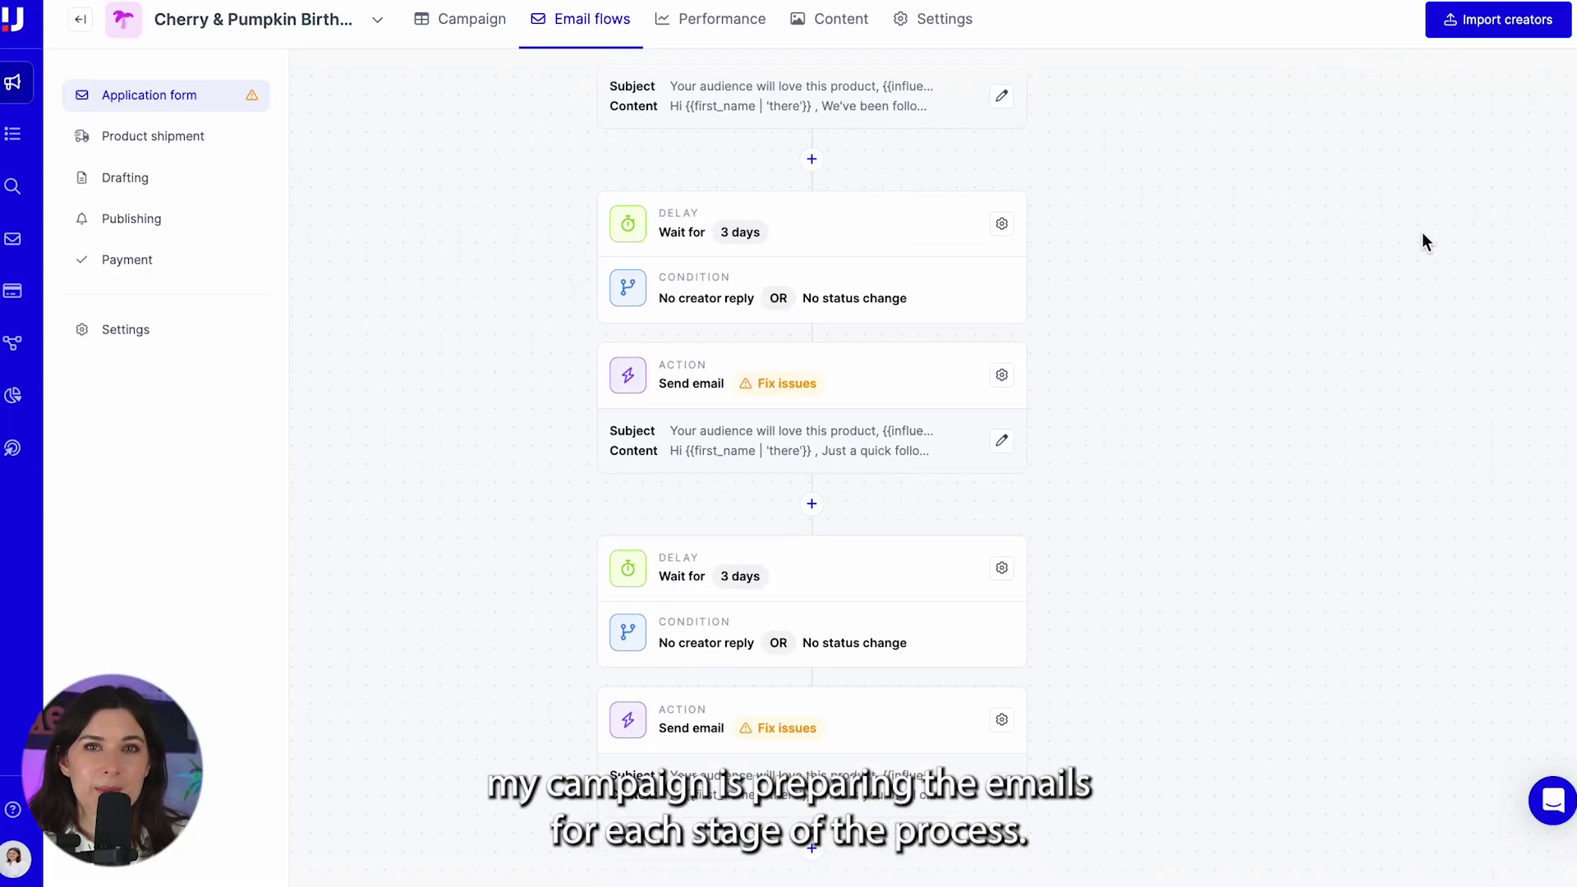
left_click(186, 140)
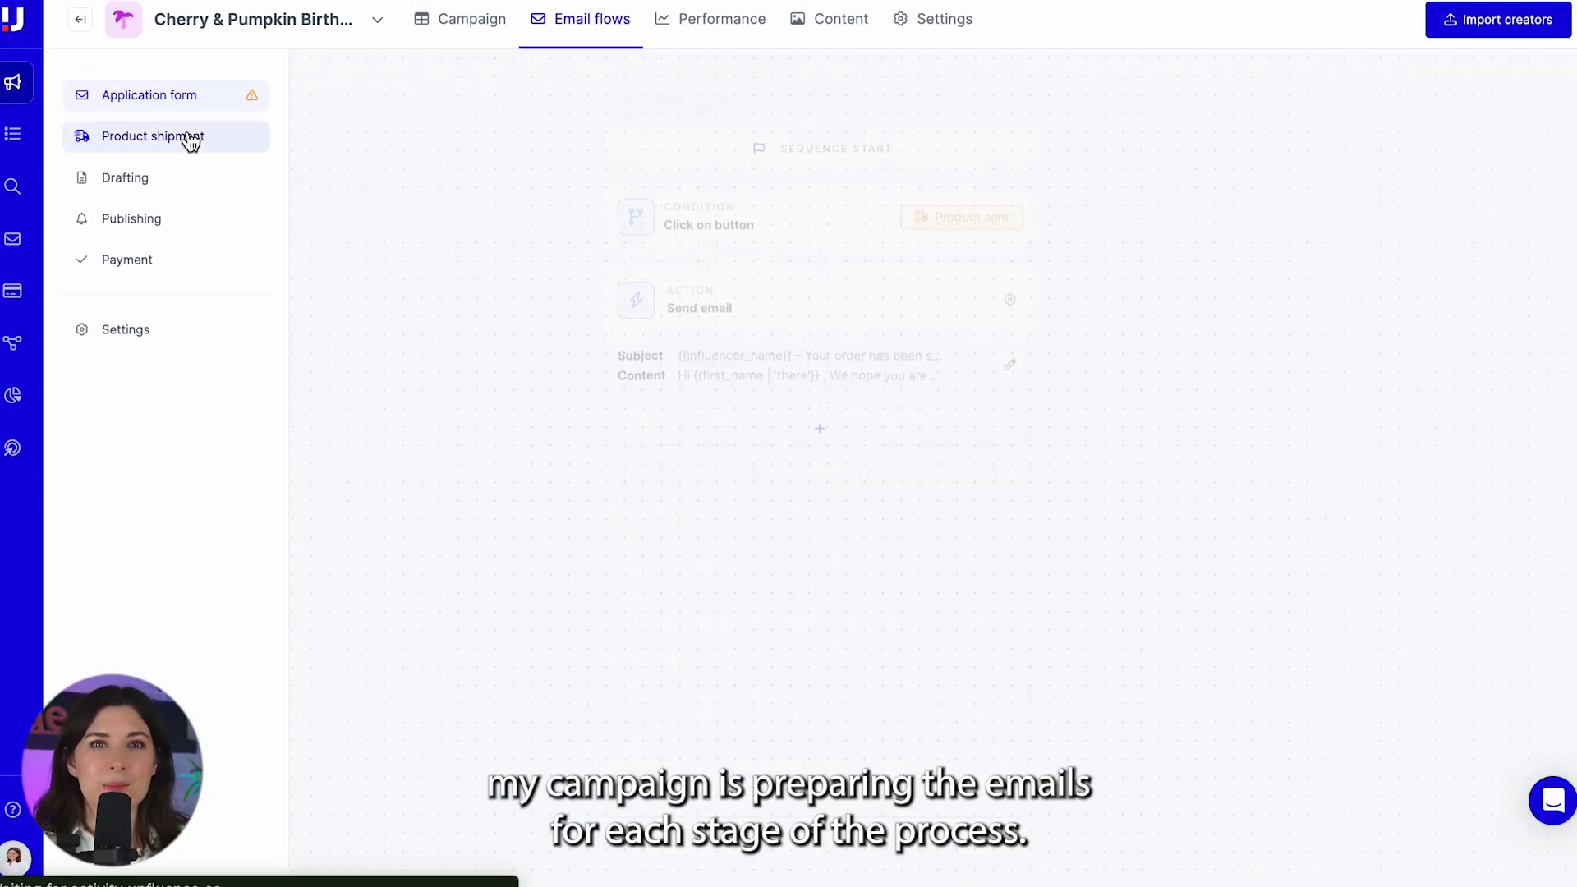
left_click(168, 187)
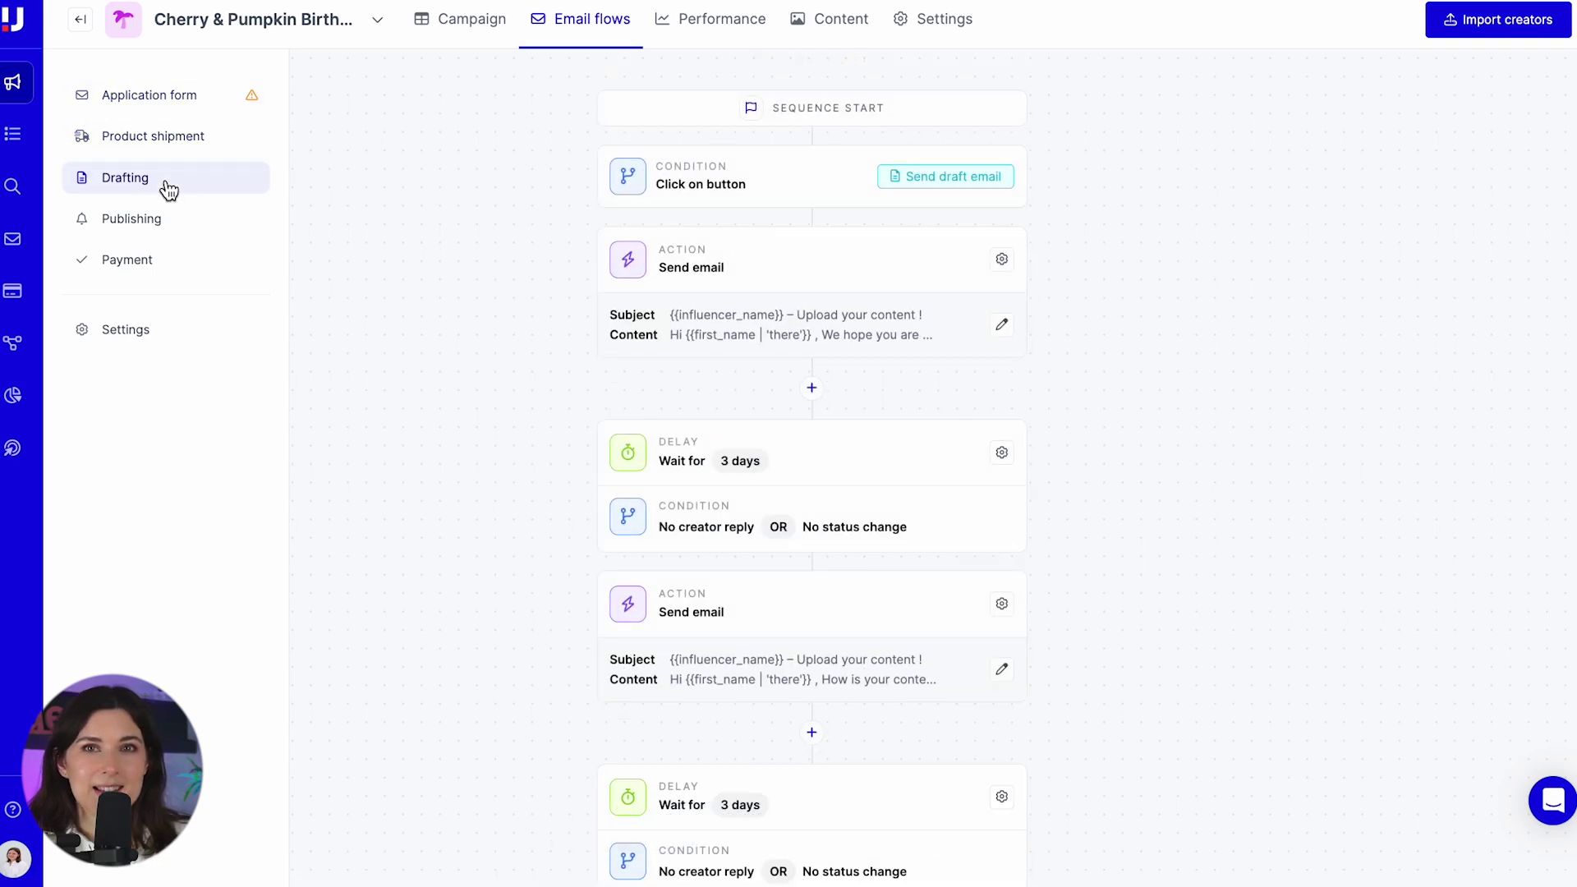
left_click(167, 234)
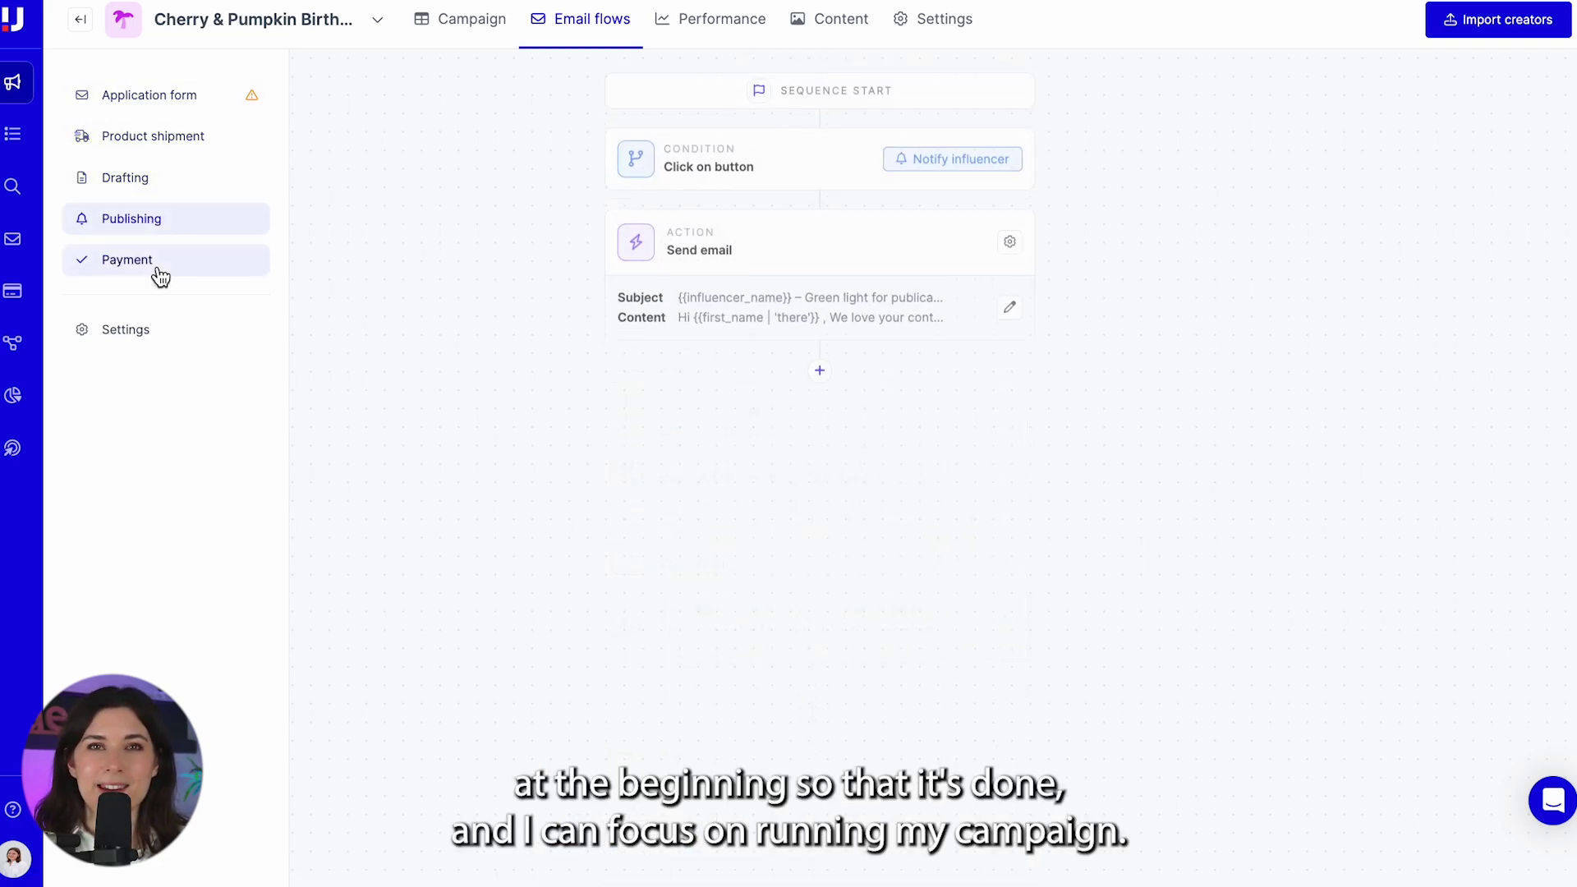
left_click(160, 274)
left_click(164, 96)
- Edit the first Application form email and select the middle paragraphs of its body
left_click(1001, 324)
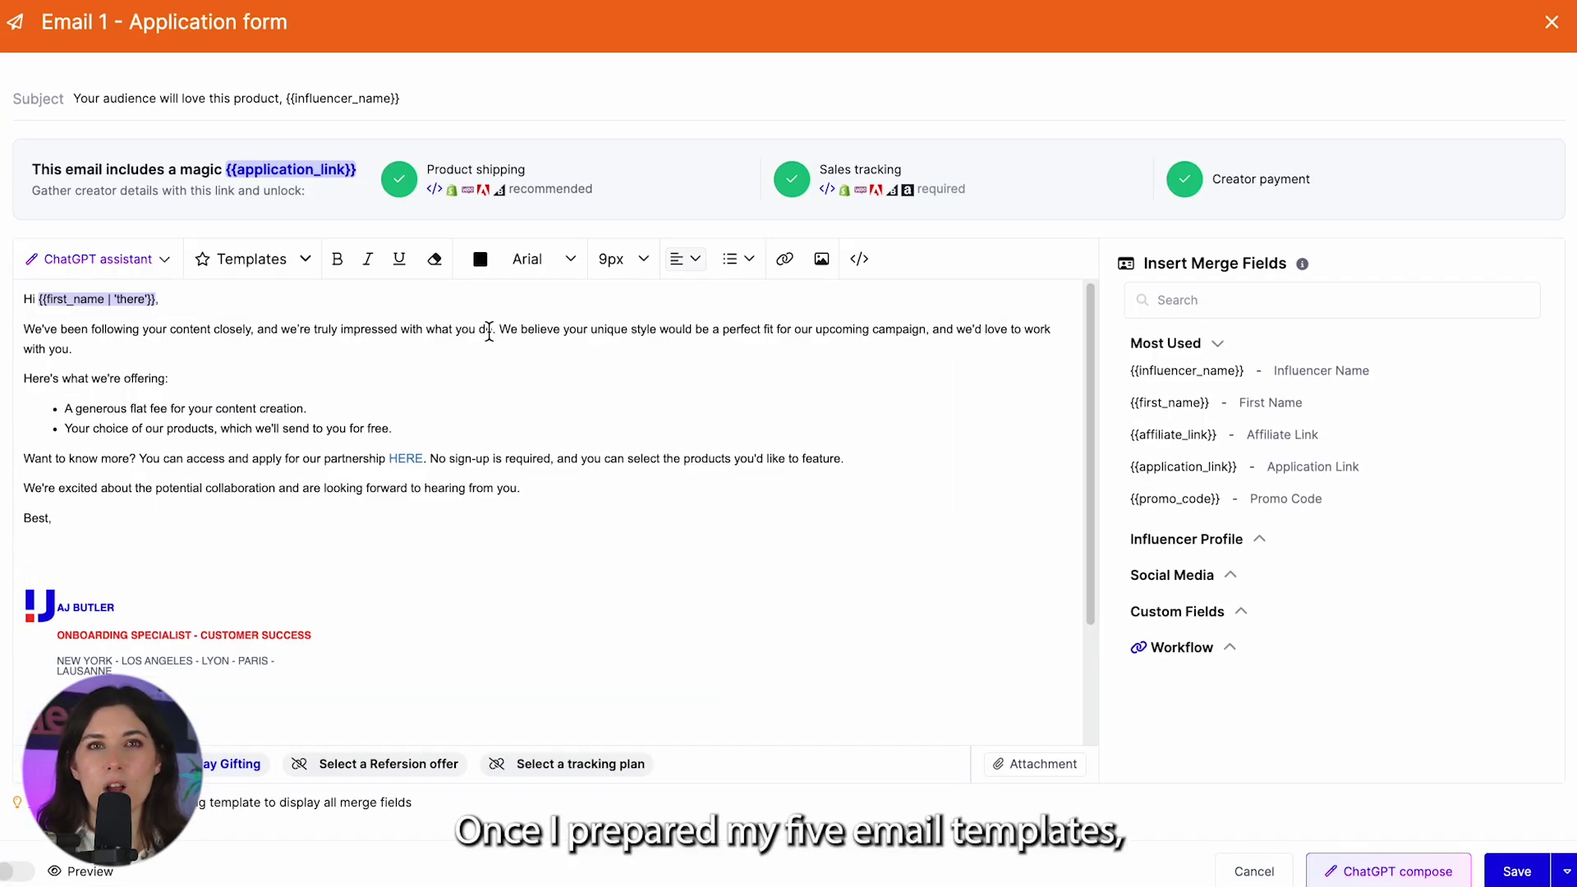
left_click_drag(454, 436, 121, 323)
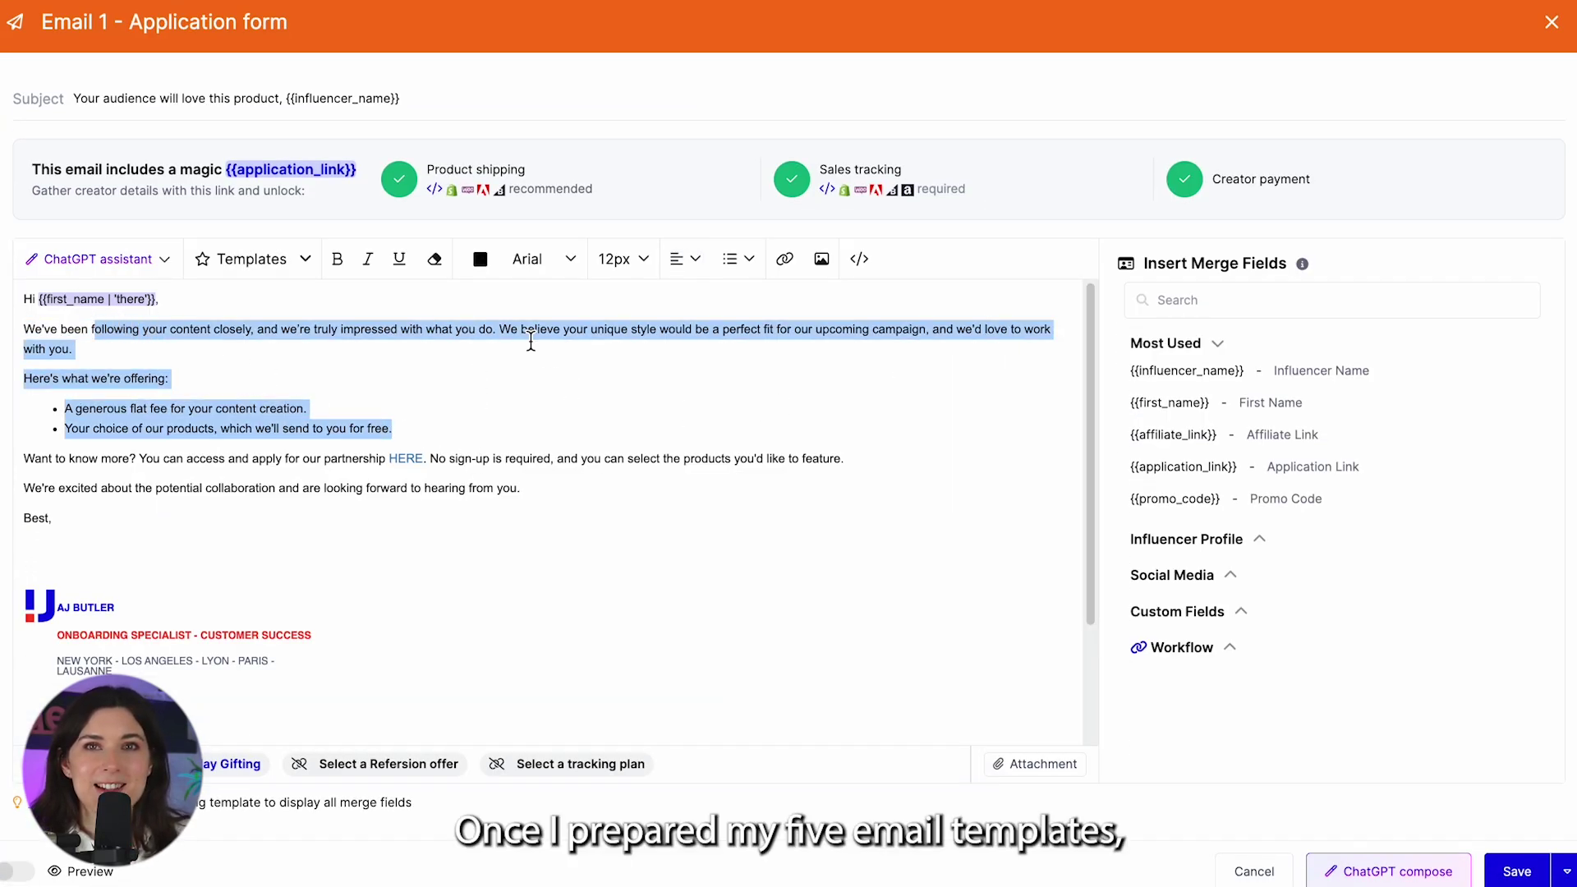